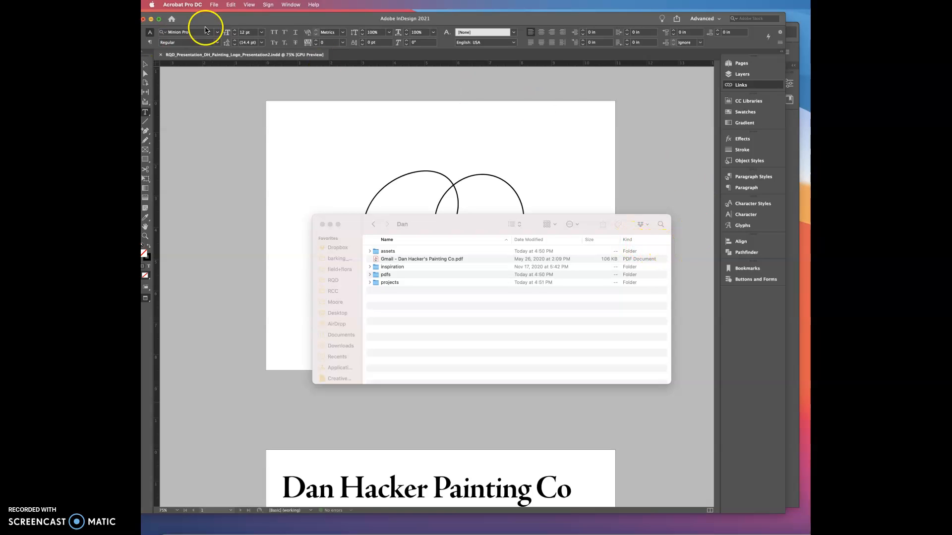
{"action": "scroll", "coordinate": [571, 119], "scroll_direction": "down", "scroll_amount": 1}
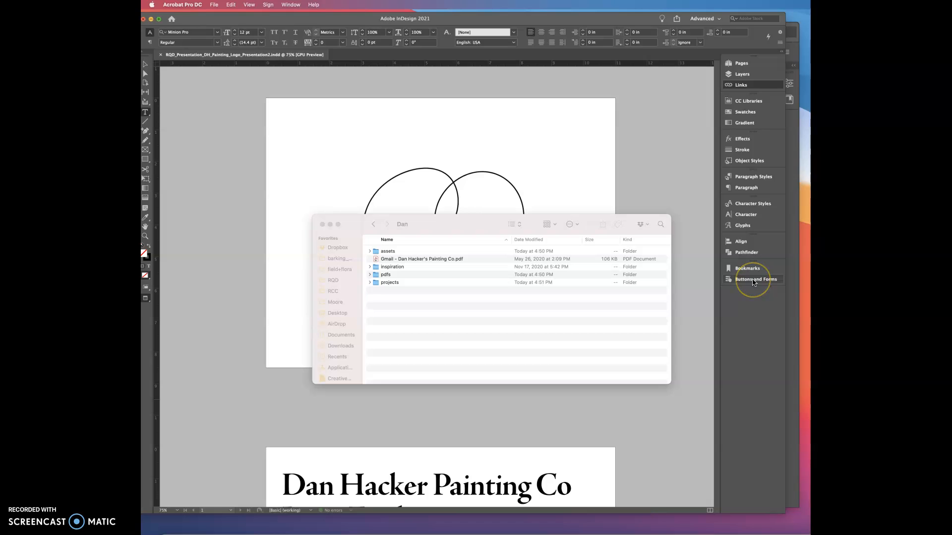
{"action": "left_click", "coordinate": [671, 141]}
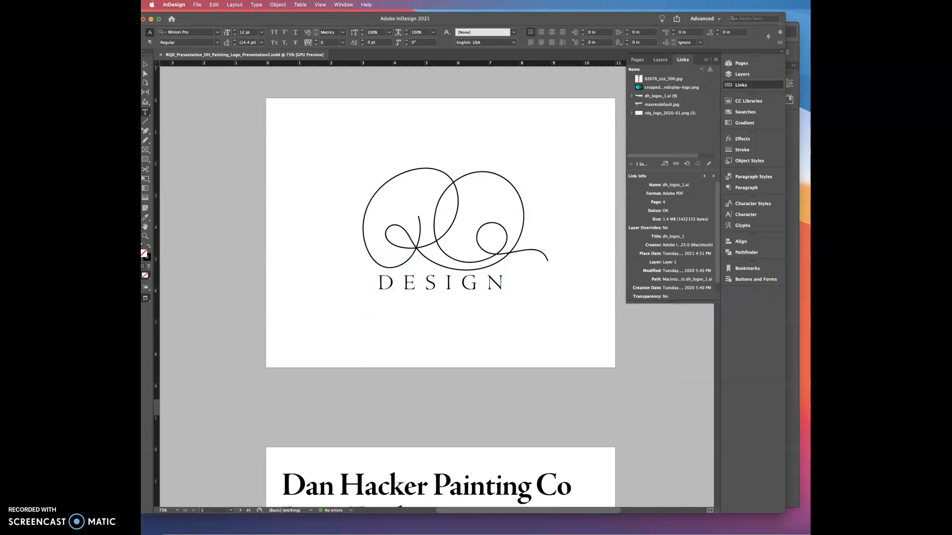
{"action": "left_click", "coordinate": [343, 4]}
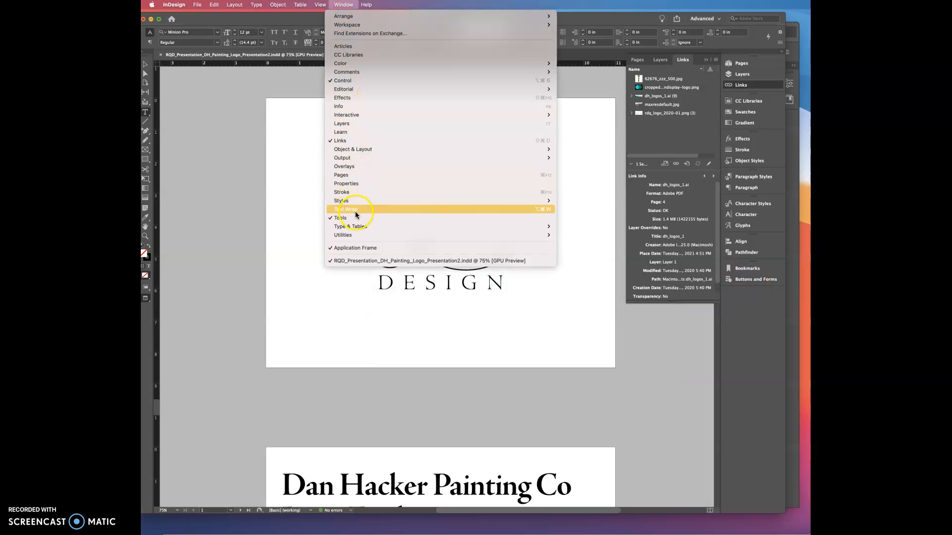
{"action": "mouse_move", "coordinate": [357, 230]}
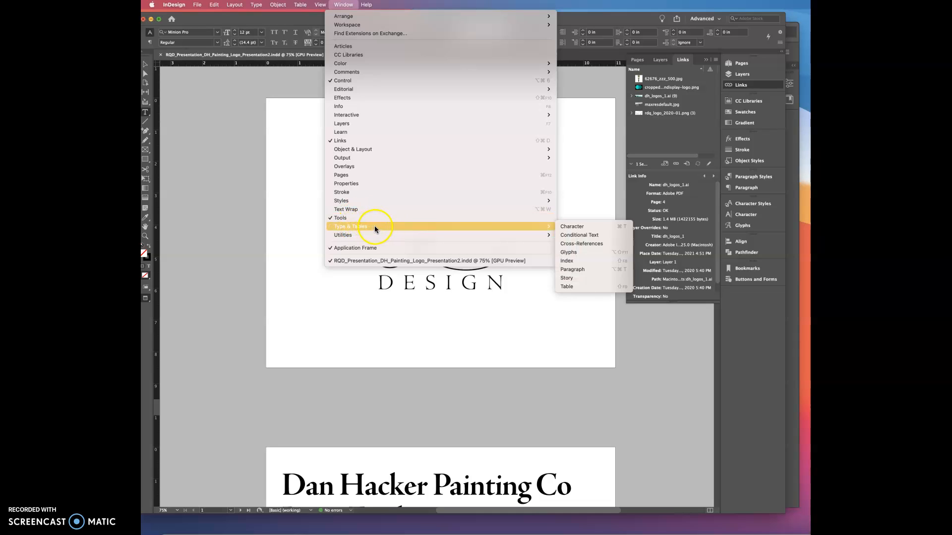
Switch to Finder, move its window up, and go back from the painting client's folder to the RQD folder
{"action": "key", "text": "super+Tab"}
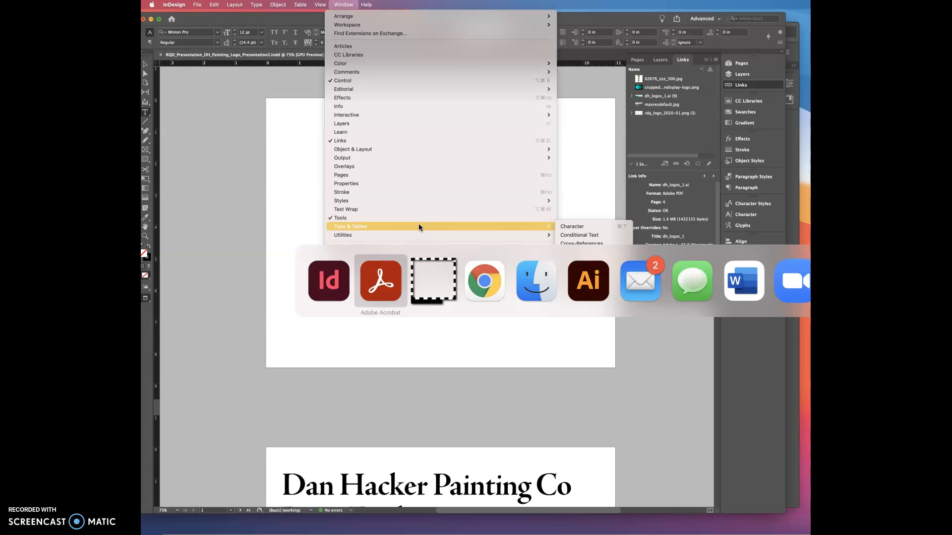
{"action": "key", "text": "super+Tab"}
{"action": "key", "text": "super+Tab"}
{"action": "key", "text": "super+Tab"}
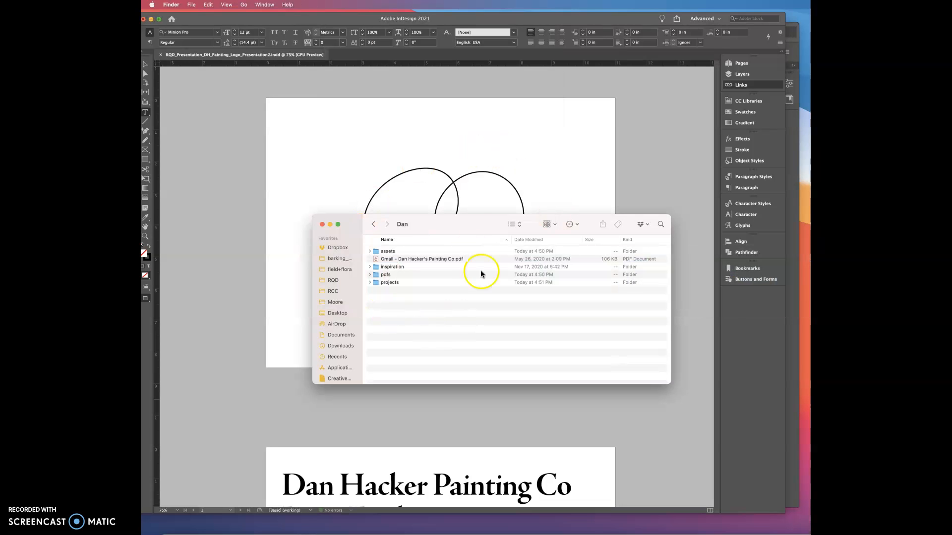
{"action": "left_click_drag", "start_coordinate": [442, 230], "coordinate": [434, 180]}
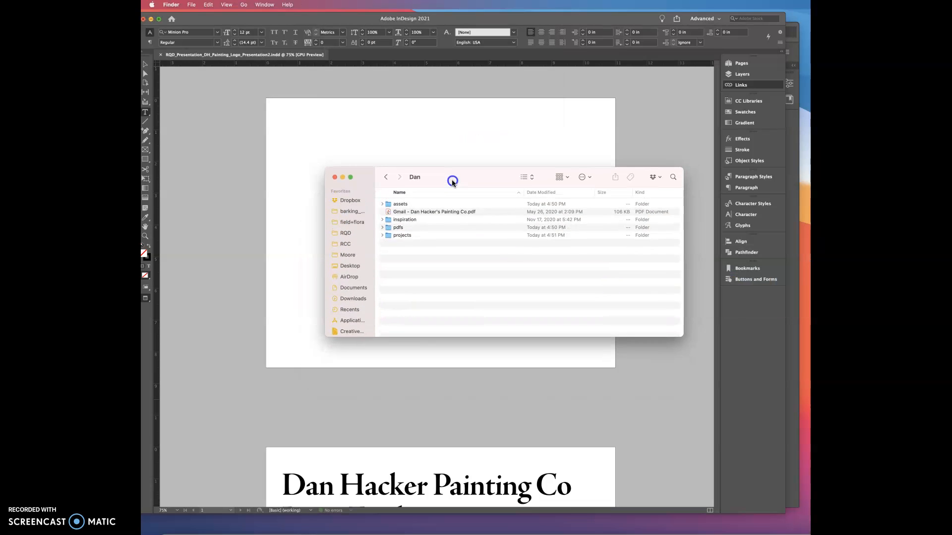
{"action": "left_click", "coordinate": [376, 178]}
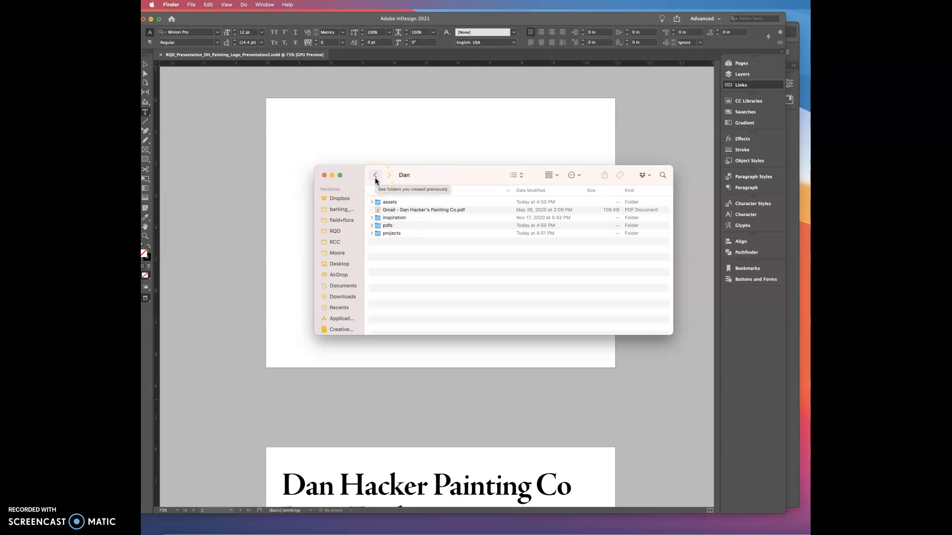
{"action": "left_click", "coordinate": [375, 177]}
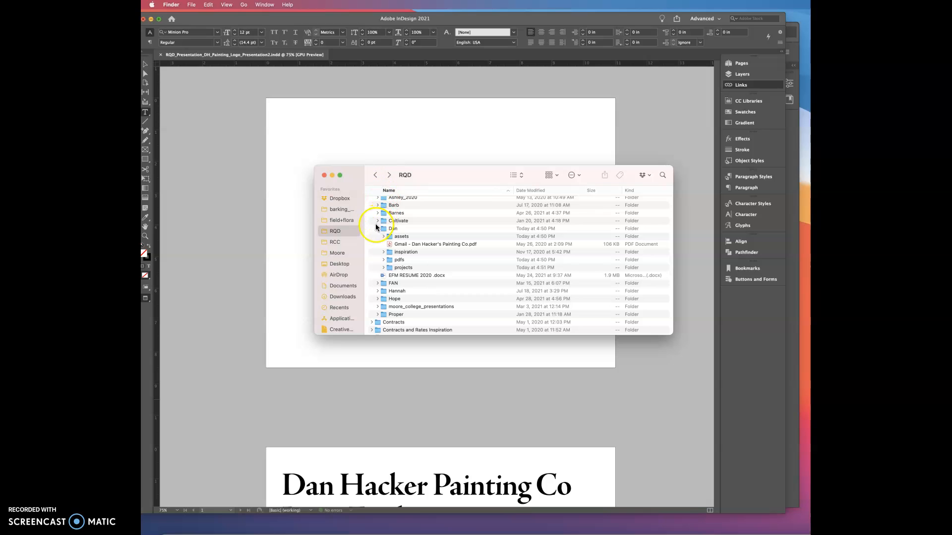
Examine the top level of the RQD folder and reopen the painting client's folder inside Clients
{"action": "left_click", "coordinate": [378, 230]}
{"action": "scroll", "coordinate": [377, 258], "scroll_direction": "up", "scroll_amount": 3}
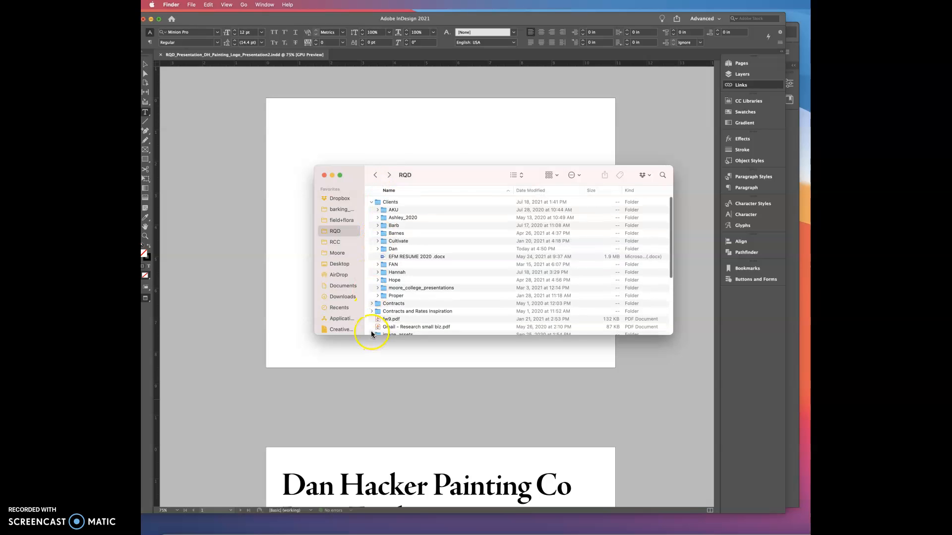
{"action": "left_click", "coordinate": [371, 202]}
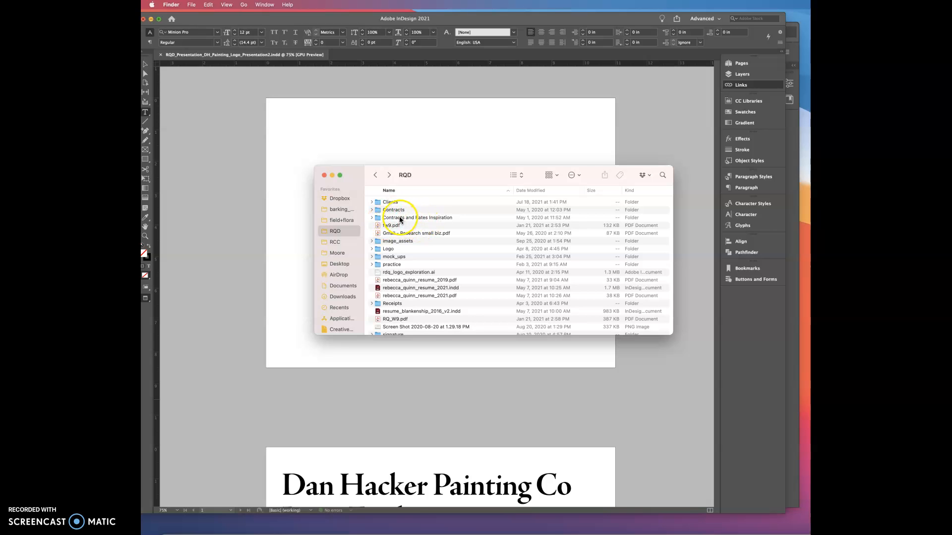
{"action": "scroll", "coordinate": [399, 322], "scroll_direction": "down", "scroll_amount": 3}
{"action": "scroll", "coordinate": [400, 317], "scroll_direction": "up", "scroll_amount": 3}
{"action": "left_click", "coordinate": [371, 203]}
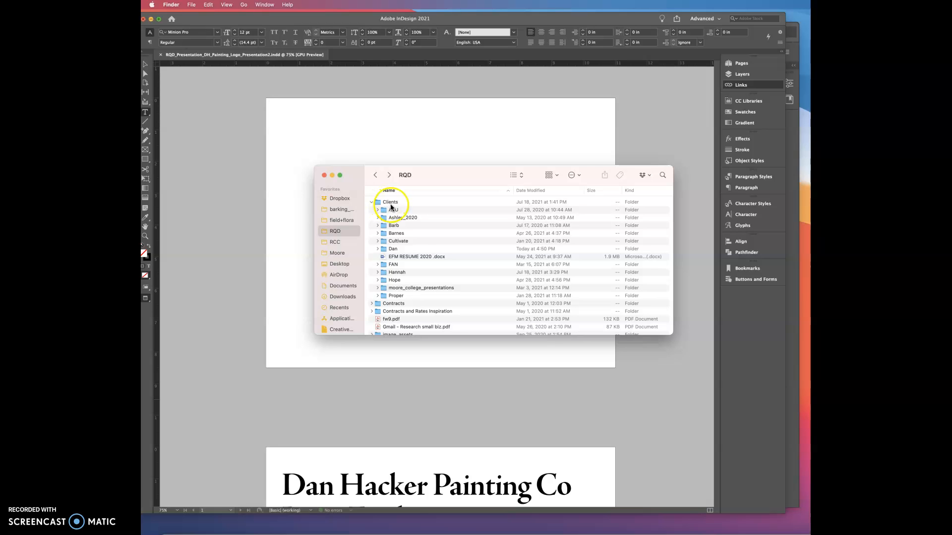
{"action": "double_click", "coordinate": [385, 248]}
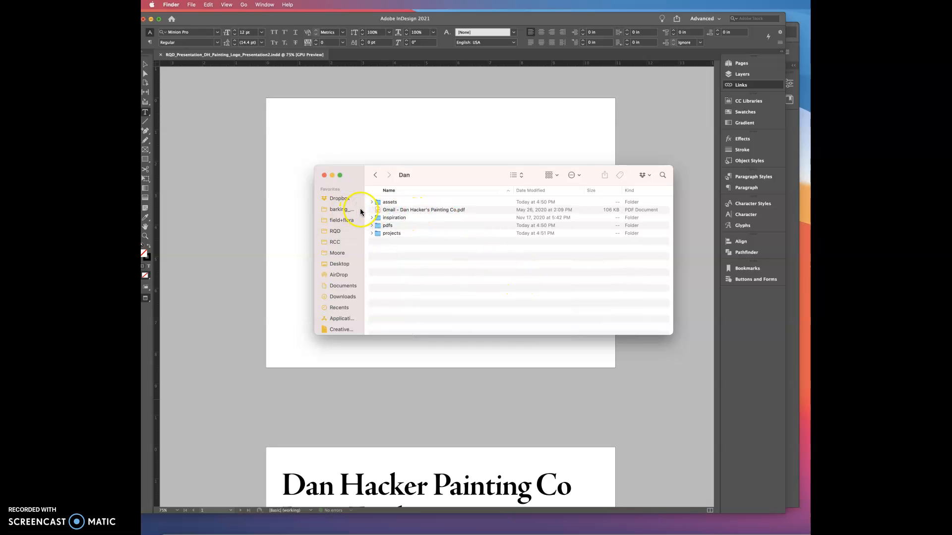
Examine the contents of the client's projects, assets, inspiration and pdfs subfolders one at a time, collapsing each again
{"action": "left_click", "coordinate": [371, 233]}
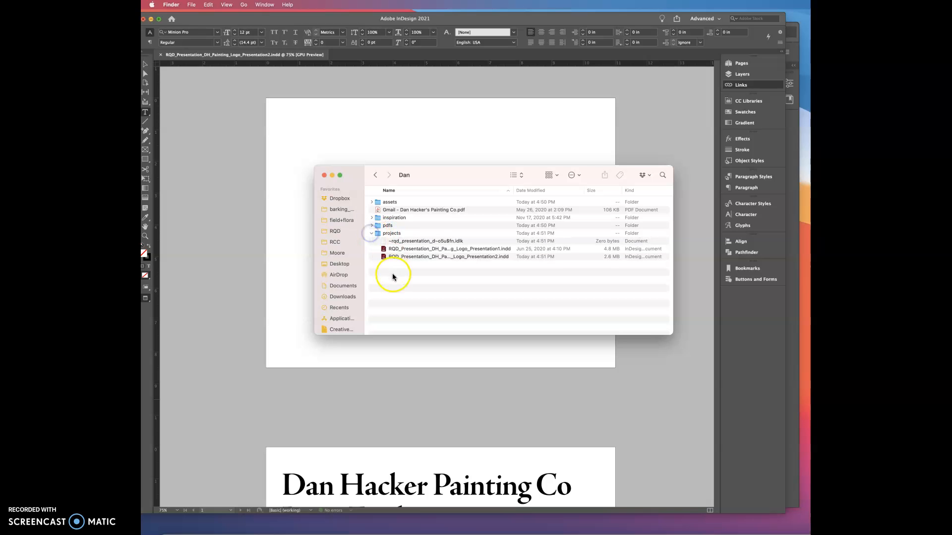
{"action": "left_click", "coordinate": [371, 233]}
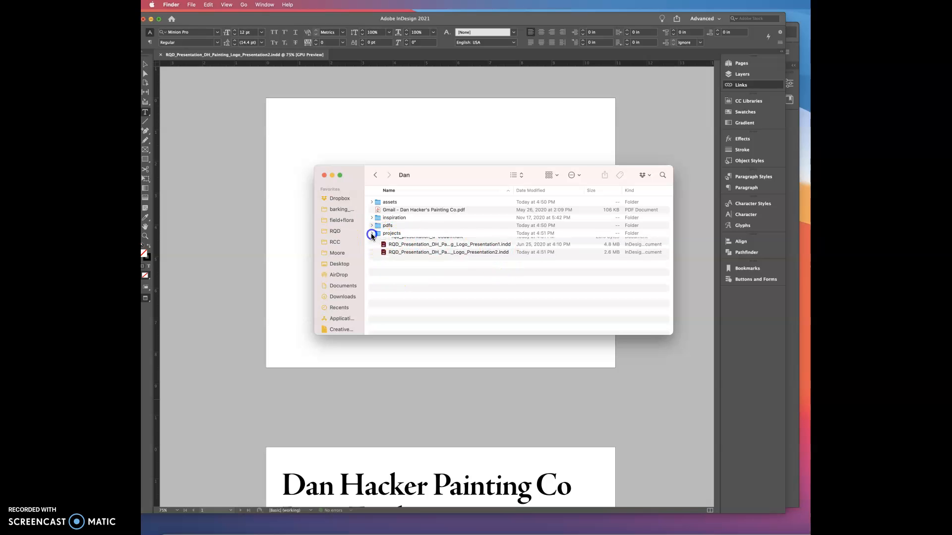
{"action": "left_click", "coordinate": [371, 201]}
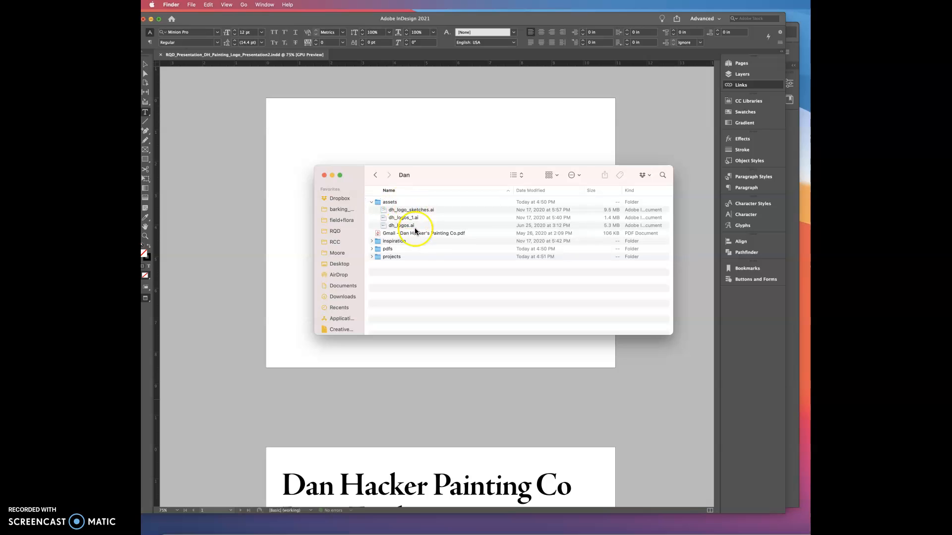
{"action": "left_click", "coordinate": [372, 202]}
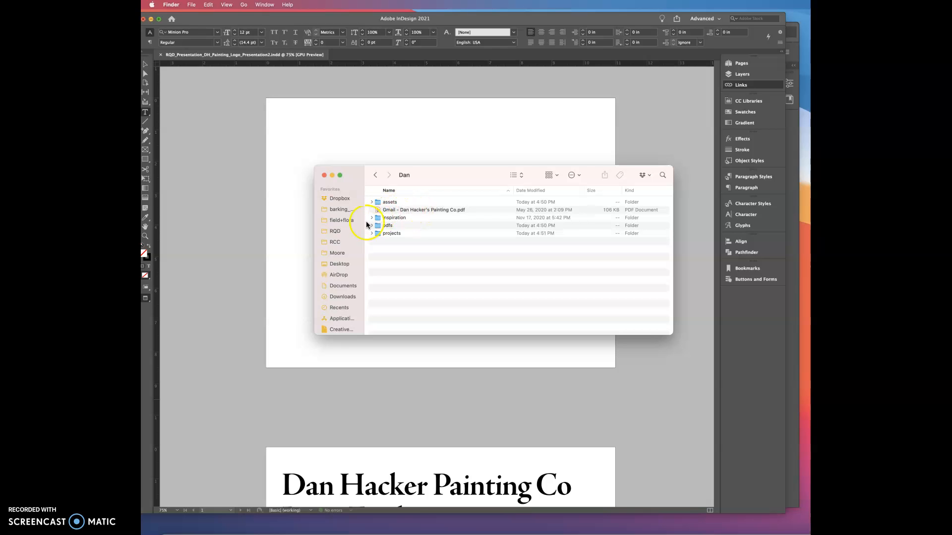
{"action": "left_click", "coordinate": [371, 217]}
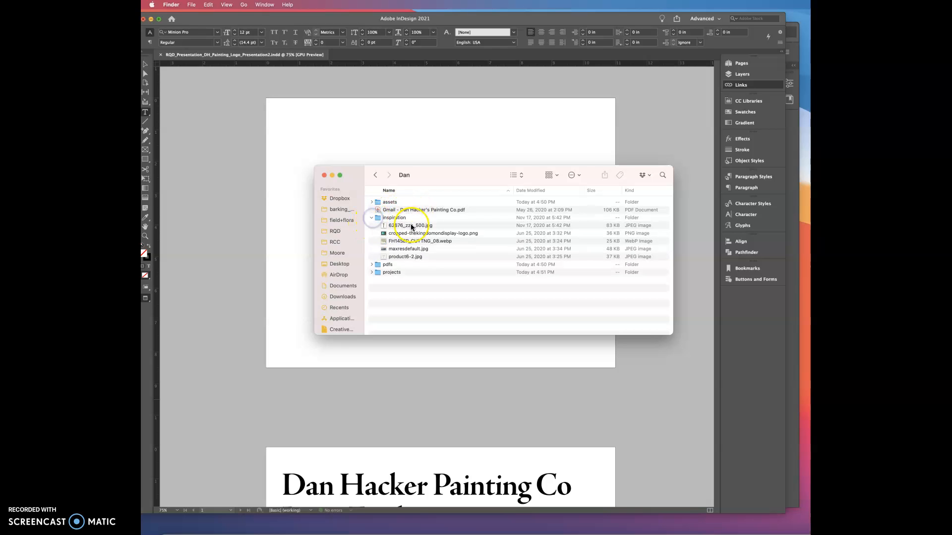
{"action": "left_click", "coordinate": [372, 218]}
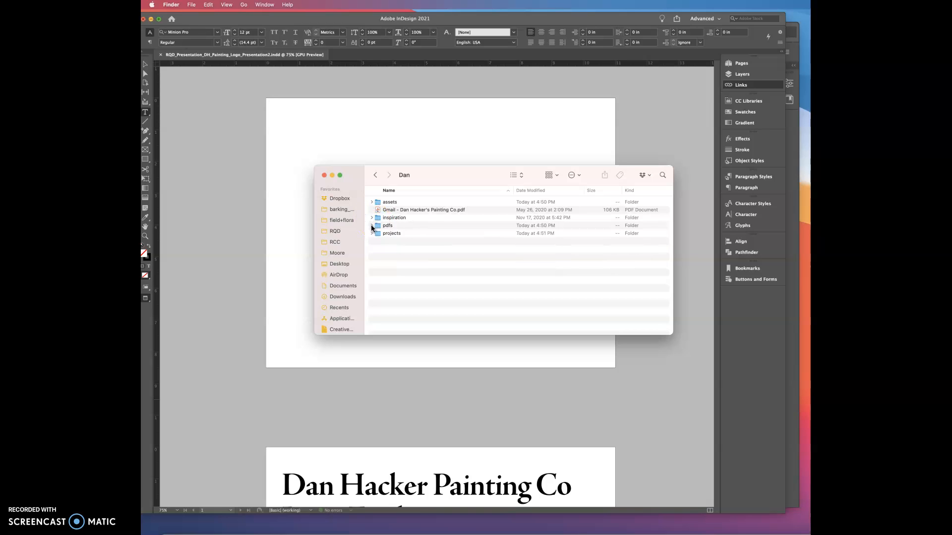
{"action": "left_click", "coordinate": [372, 226]}
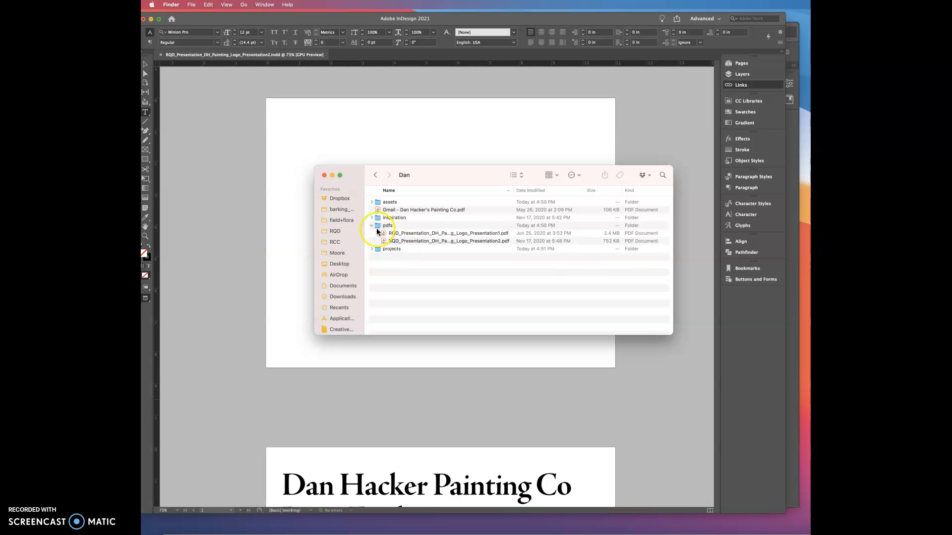
{"action": "left_click", "coordinate": [372, 226]}
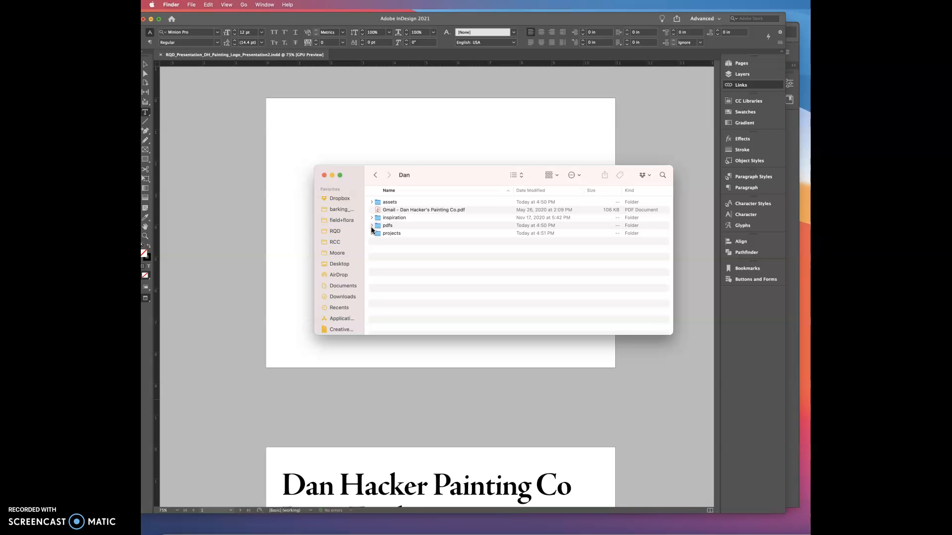
Review the Illustrator files in the assets folder and the InDesign files in projects once more
{"action": "left_click", "coordinate": [372, 226]}
{"action": "left_click", "coordinate": [372, 203]}
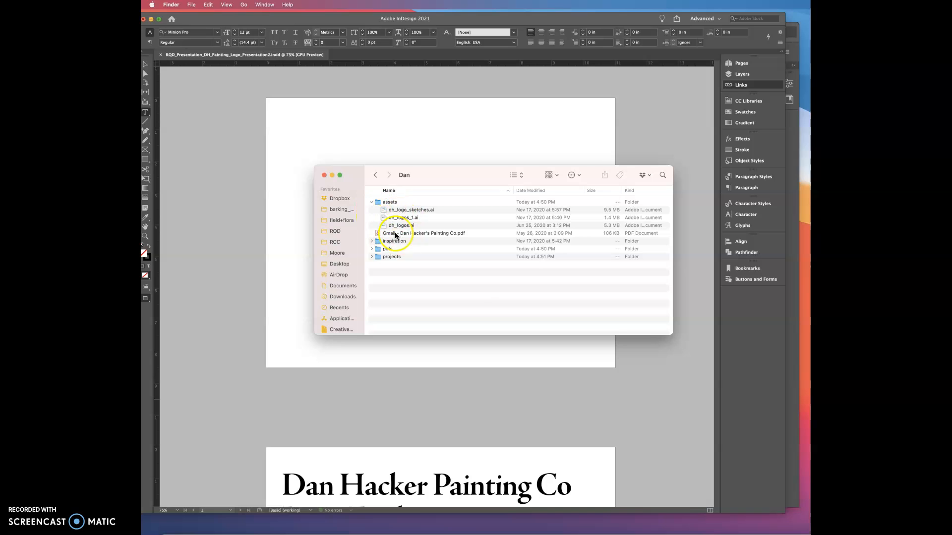
{"action": "left_click", "coordinate": [371, 201]}
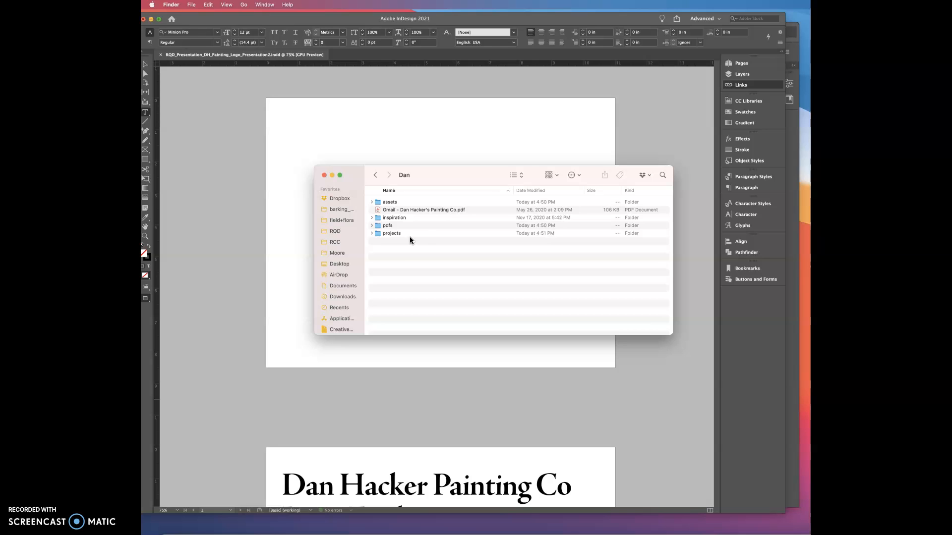
{"action": "left_click", "coordinate": [372, 233]}
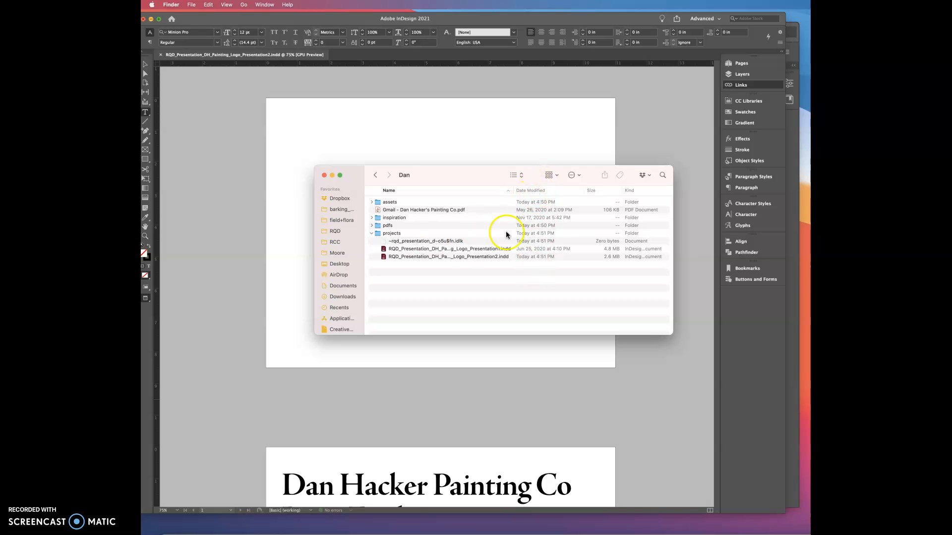
{"action": "left_click", "coordinate": [372, 234]}
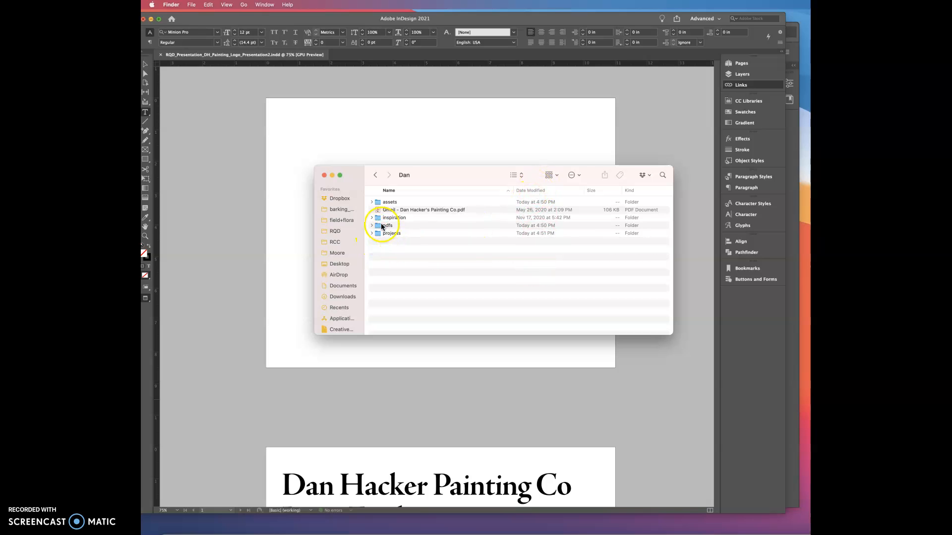
Switch back to InDesign and inspect the link information of the RQ Design logo on page 1
{"action": "left_click", "coordinate": [515, 143]}
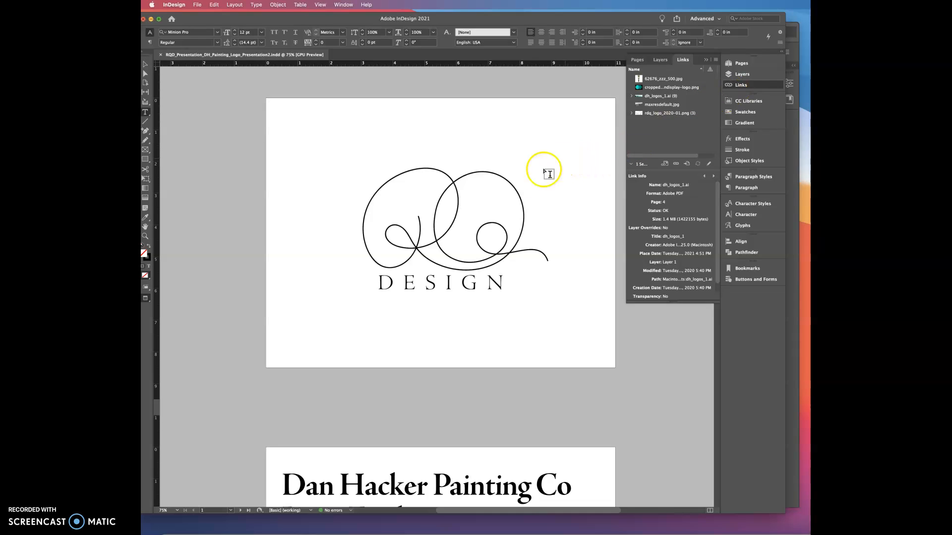
{"action": "left_click", "coordinate": [500, 233]}
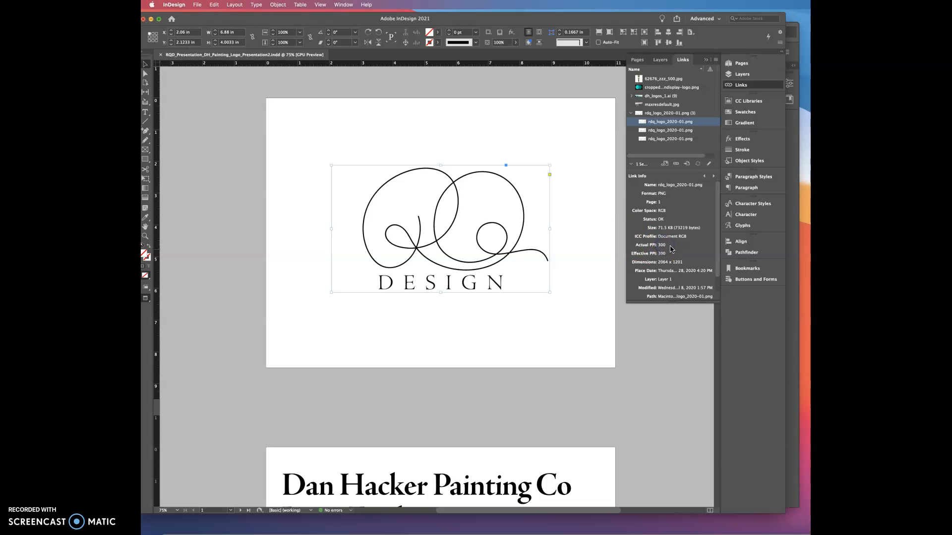
{"action": "left_click", "coordinate": [623, 256]}
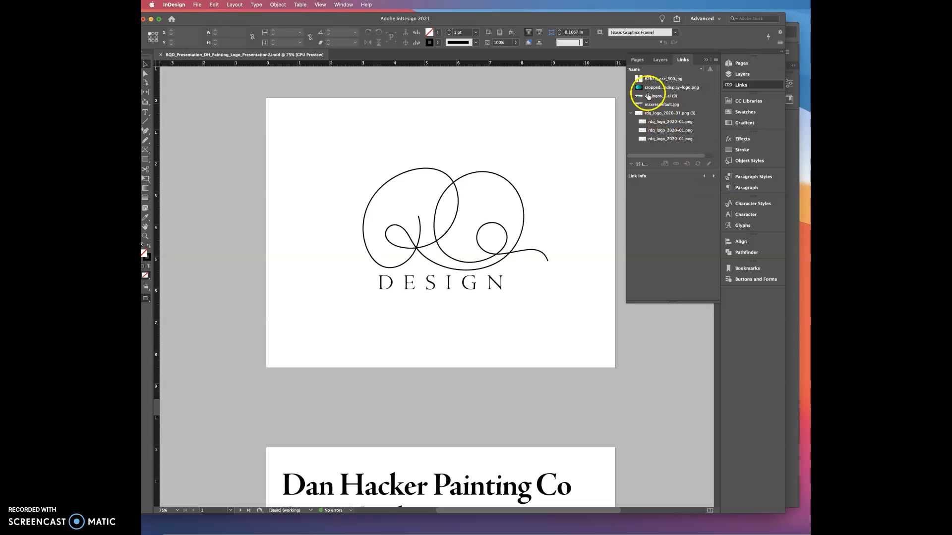
{"action": "left_click", "coordinate": [513, 198]}
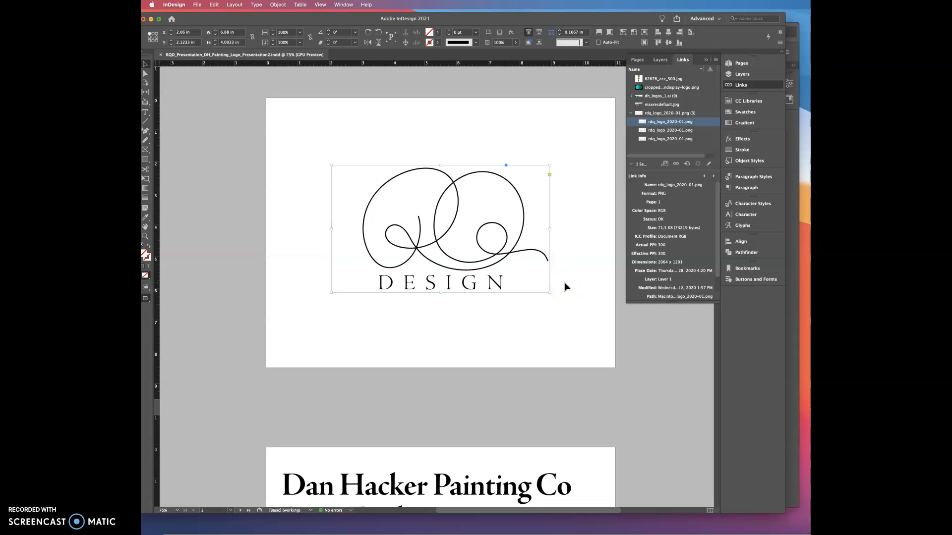
Scale the page 1 logo up proportionally to about 12.17 by 7.08 in and save the document
{"action": "scroll", "coordinate": [565, 287], "scroll_direction": "down", "scroll_amount": 2}
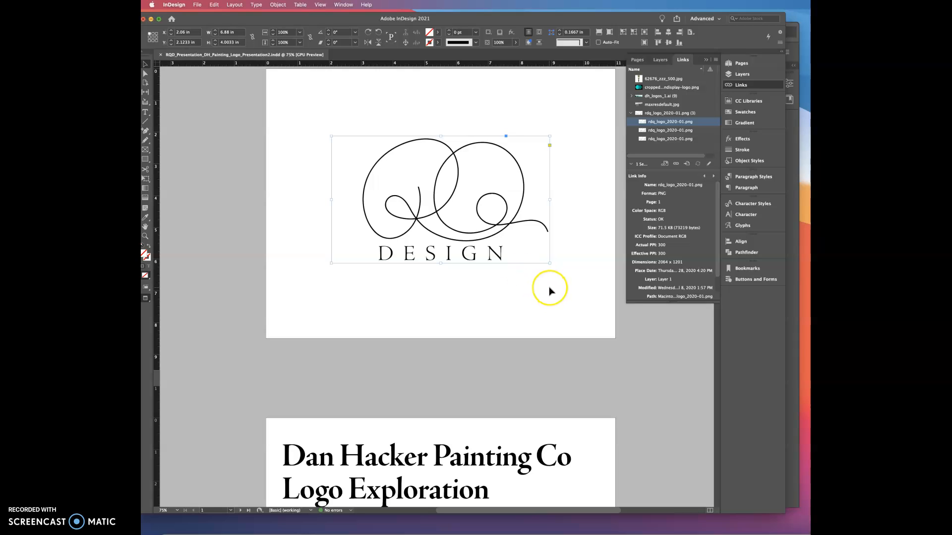
{"action": "scroll", "coordinate": [549, 291], "scroll_direction": "down", "scroll_amount": 5}
{"action": "scroll", "coordinate": [549, 291], "scroll_direction": "up", "scroll_amount": 5}
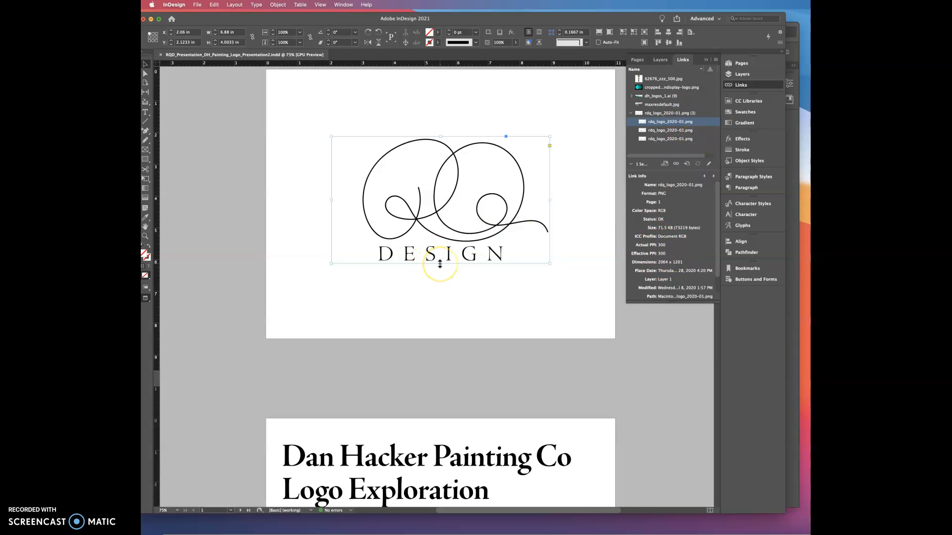
{"action": "left_click_drag", "start_coordinate": [440, 264], "coordinate": [441, 316]}
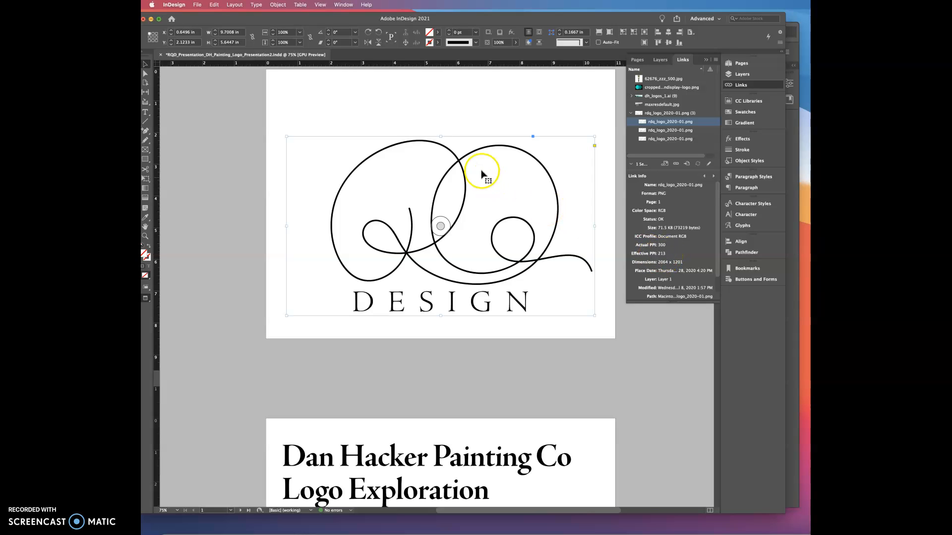
{"action": "left_click_drag", "start_coordinate": [440, 137], "coordinate": [435, 91]}
{"action": "left_click_drag", "start_coordinate": [510, 187], "coordinate": [457, 224]}
{"action": "key", "text": "super+s"}
{"action": "left_click", "coordinate": [459, 228]}
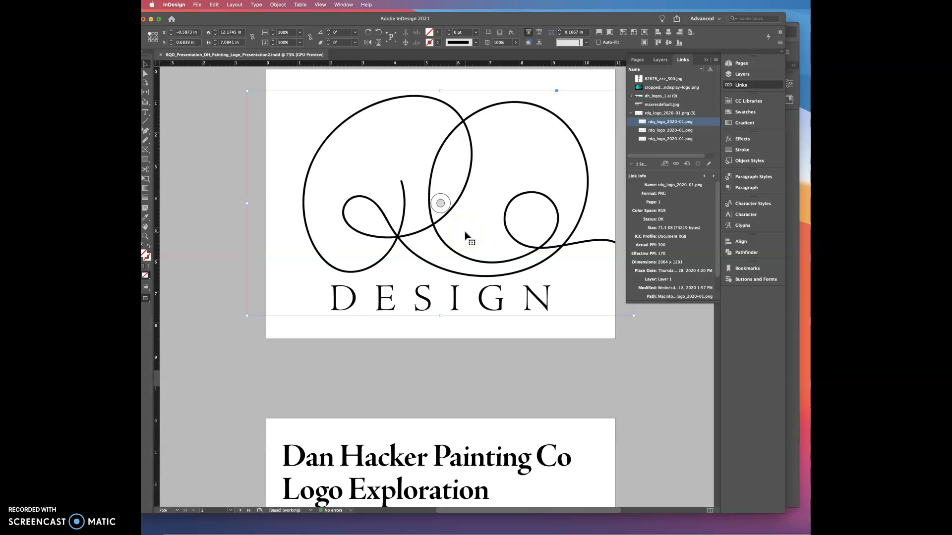
Undo both enlargements of the page 1 logo and deselect it
{"action": "key", "text": "super+z"}
{"action": "key", "text": "super+z"}
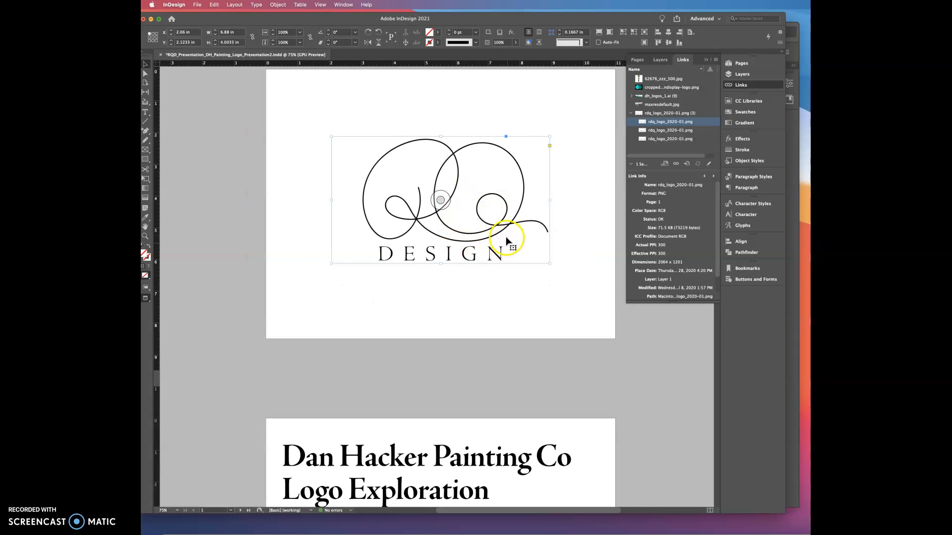
{"action": "left_click", "coordinate": [494, 291]}
{"action": "scroll", "coordinate": [494, 291], "scroll_direction": "down", "scroll_amount": 10}
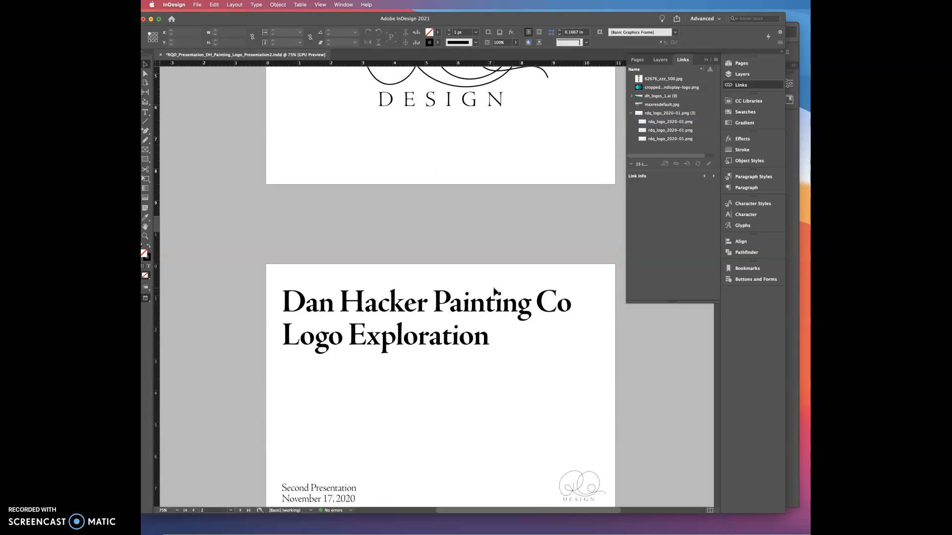
Inspect the link information of the small RQ Design logo on the page 2 title page
{"action": "scroll", "coordinate": [493, 291], "scroll_direction": "down", "scroll_amount": 8}
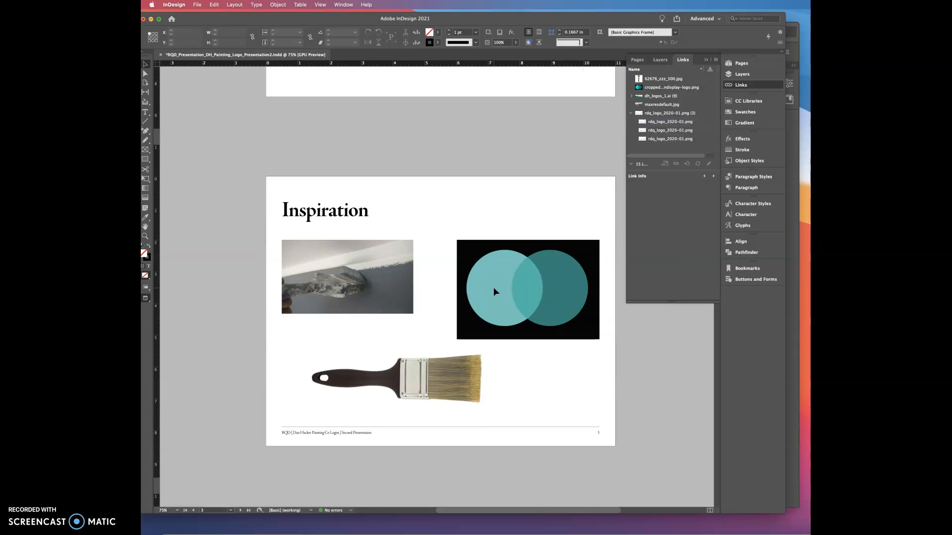
{"action": "scroll", "coordinate": [493, 291], "scroll_direction": "up", "scroll_amount": 3}
{"action": "left_click", "coordinate": [594, 194]}
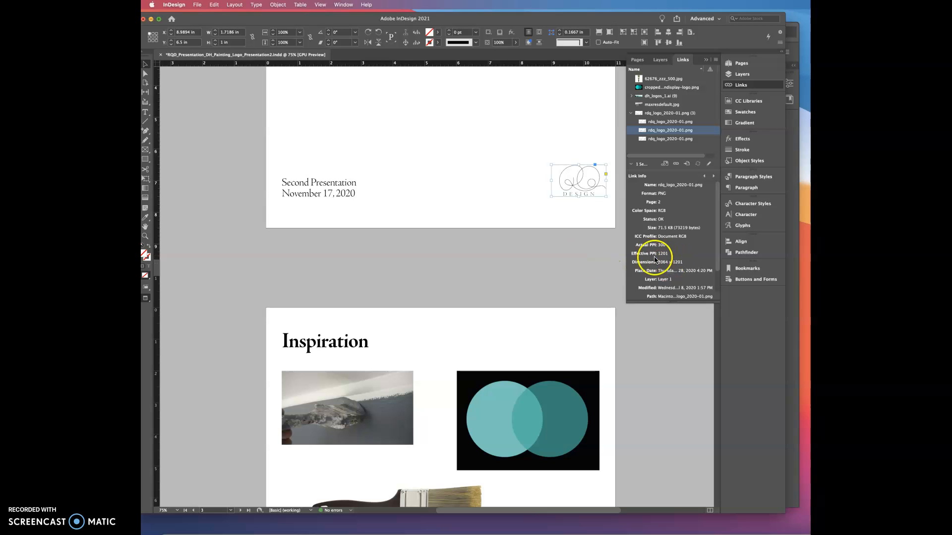
Inspect the link information of the wall-painting photo, teal circles image and paintbrush on the Inspiration page
{"action": "scroll", "coordinate": [536, 286], "scroll_direction": "down", "scroll_amount": 3}
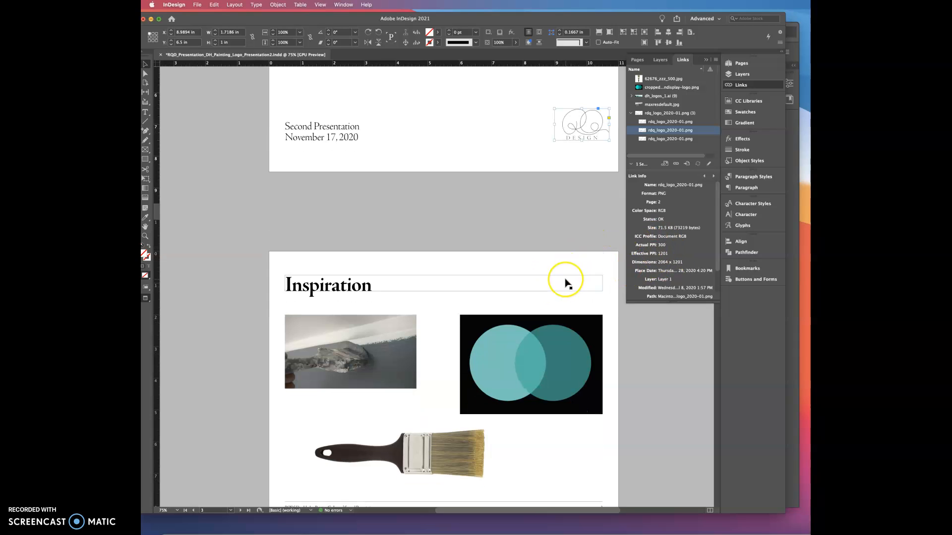
{"action": "scroll", "coordinate": [567, 285], "scroll_direction": "down", "scroll_amount": 4}
{"action": "left_click", "coordinate": [393, 268]}
{"action": "left_click", "coordinate": [499, 270]}
{"action": "left_click", "coordinate": [450, 371]}
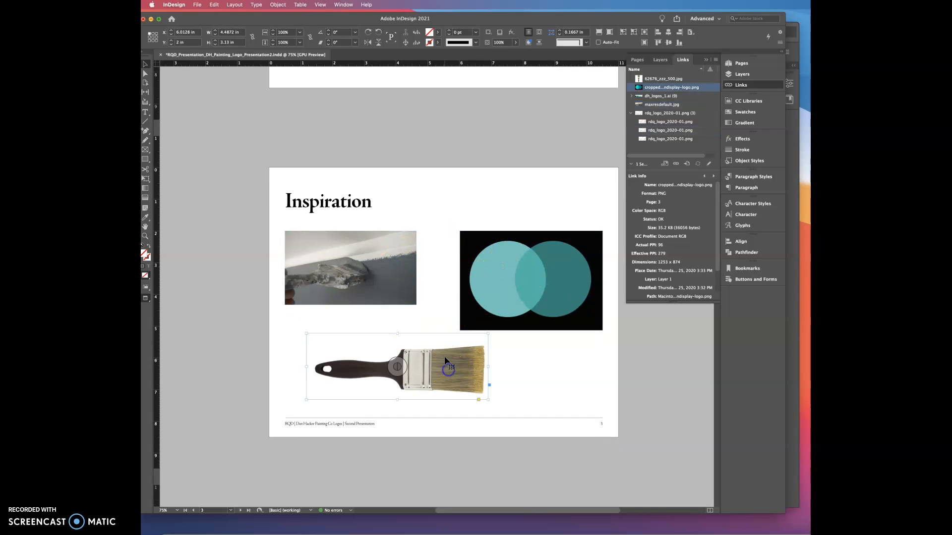
Switch to Finder, preview the client's Gmail PDF in the project folder, and return to InDesign
{"action": "key", "text": "super+Tab"}
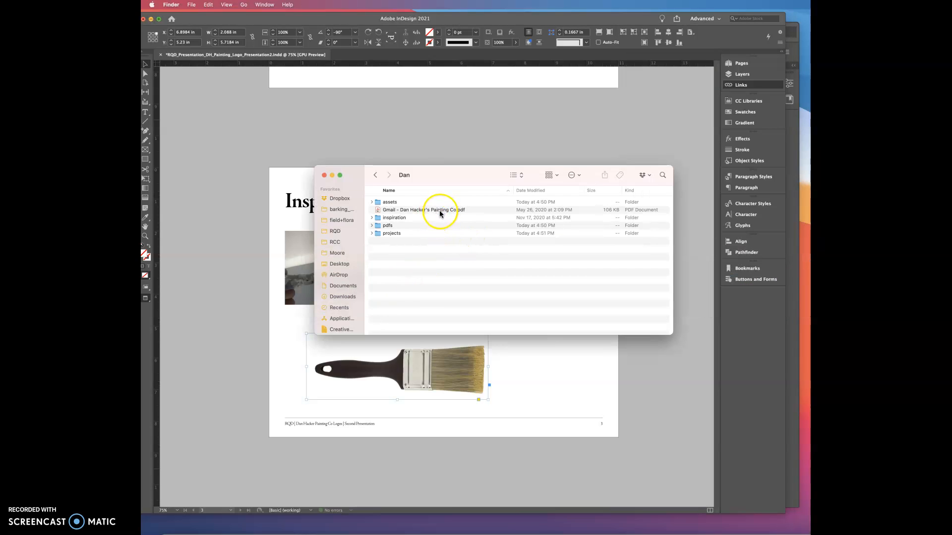
{"action": "left_click", "coordinate": [441, 213]}
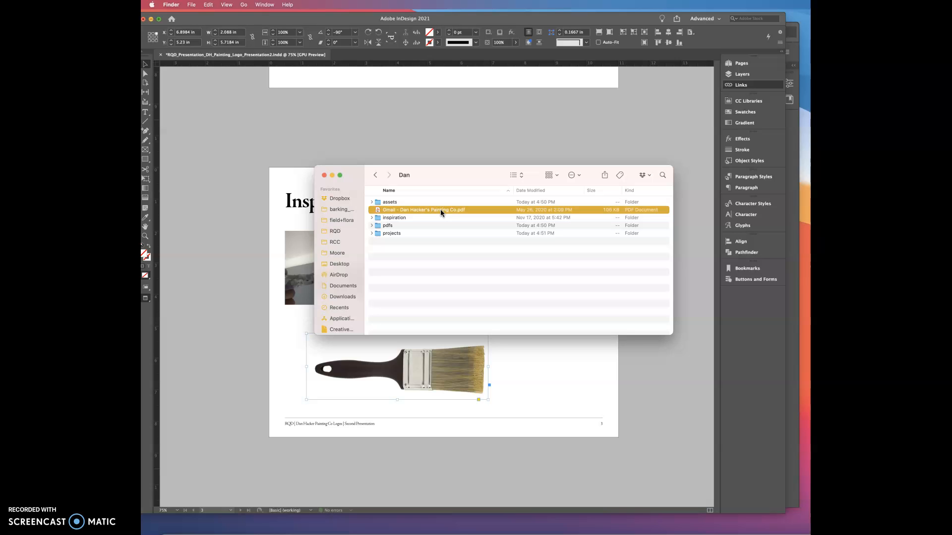
{"action": "key", "text": "space"}
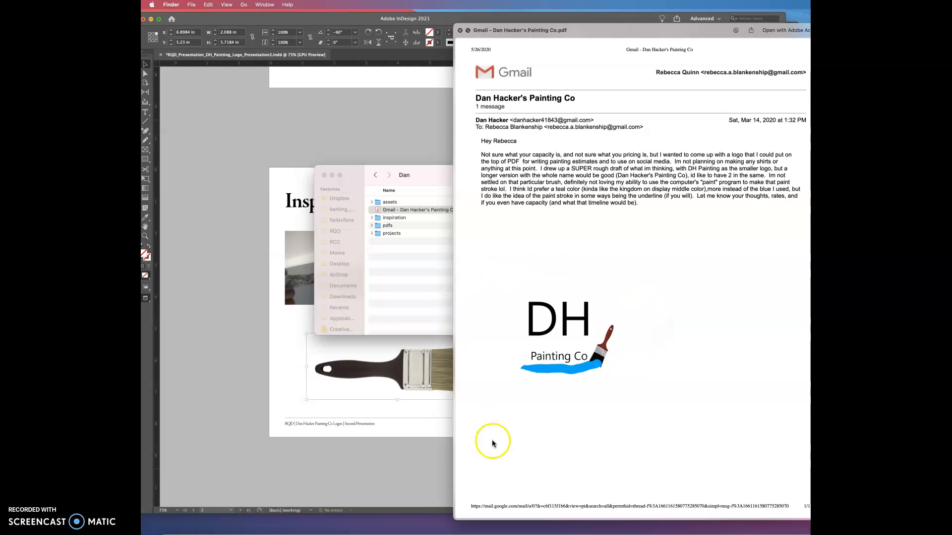
{"action": "left_click", "coordinate": [459, 32]}
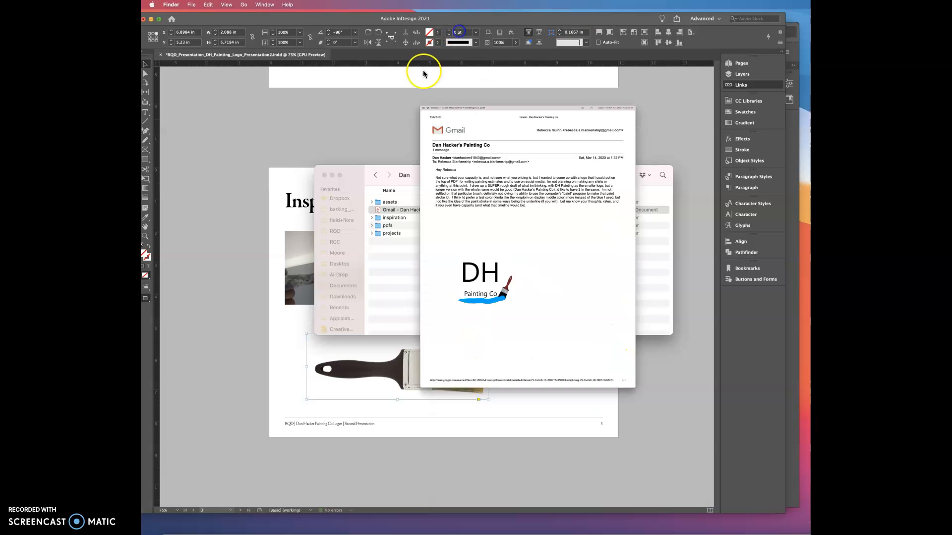
{"action": "left_click", "coordinate": [300, 165]}
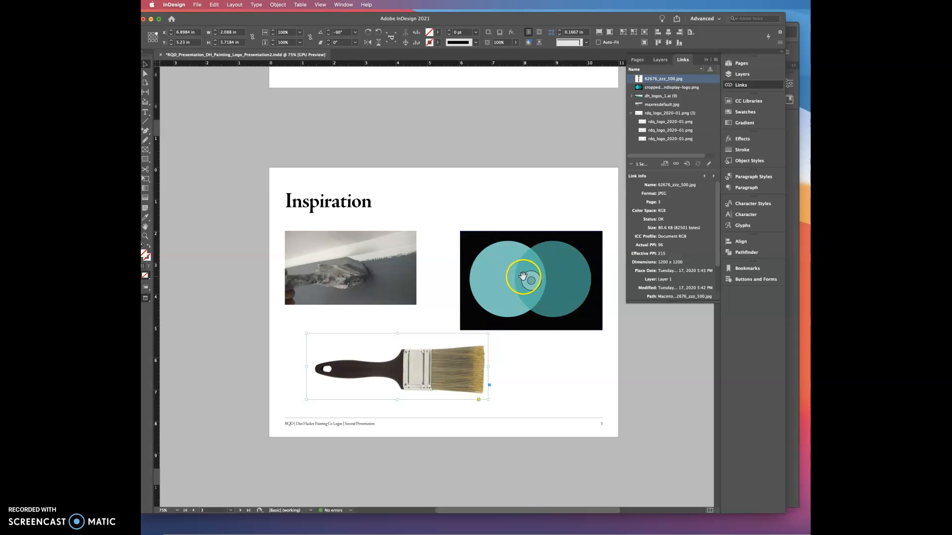
Reopen the preview of the client's email PDF in Finder to examine the rough logo draft, and return to InDesign
{"action": "key", "text": "super+Tab"}
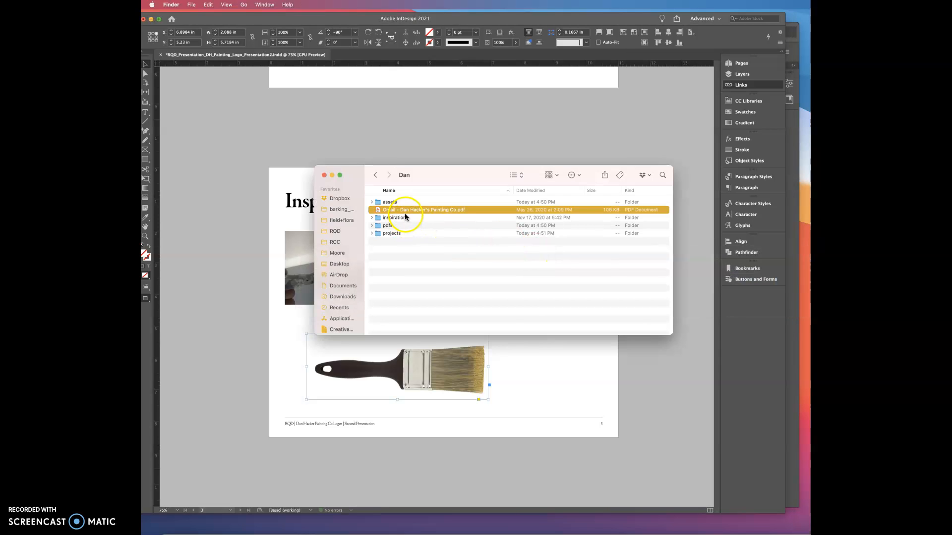
{"action": "key", "text": "space"}
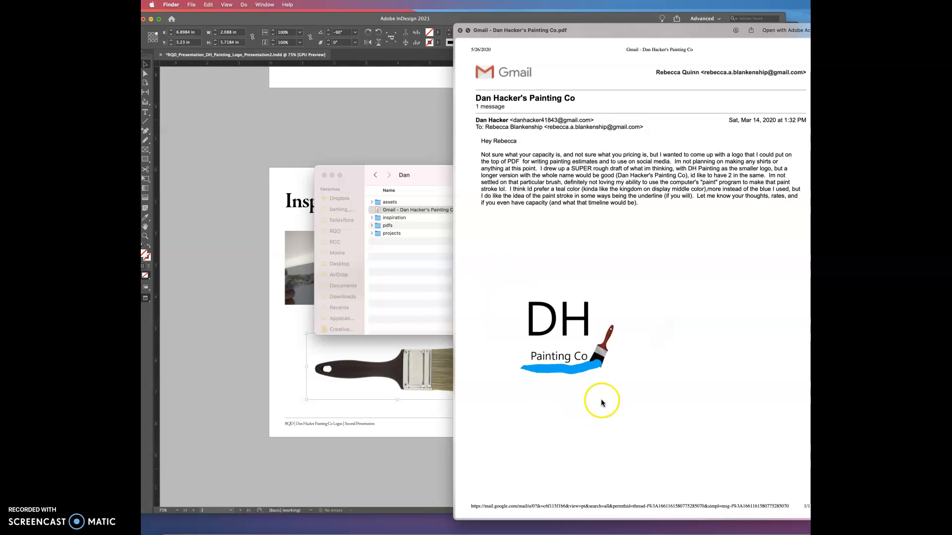
{"action": "left_click", "coordinate": [287, 339]}
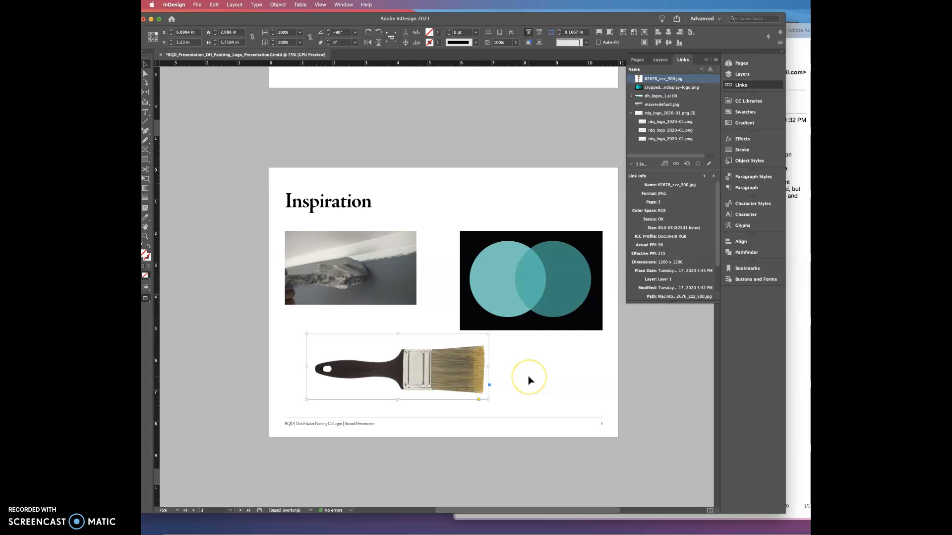
Check the actual and effective PPI of the teal circles image, the paintbrush and the wall-painting photo on the Inspiration page
{"action": "scroll", "coordinate": [529, 380], "scroll_direction": "down", "scroll_amount": 10}
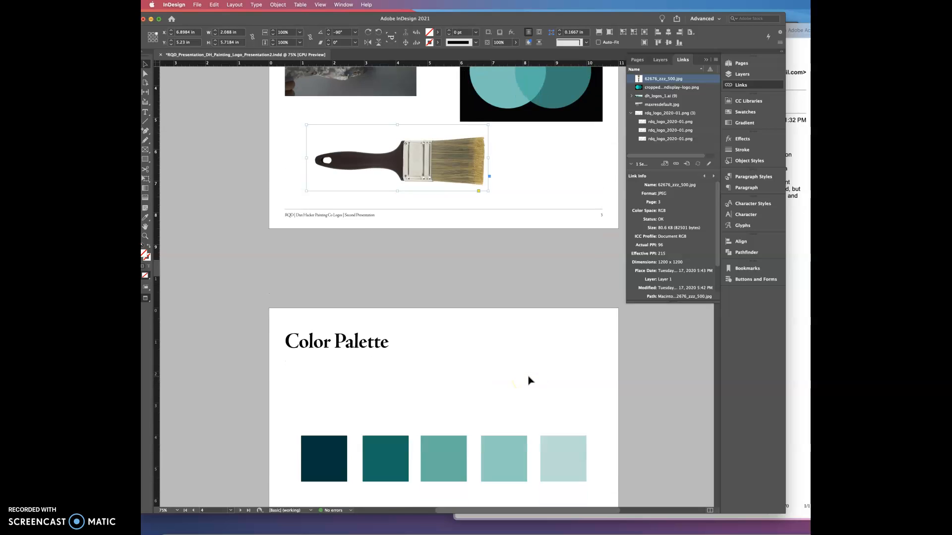
{"action": "scroll", "coordinate": [546, 336], "scroll_direction": "up", "scroll_amount": 5}
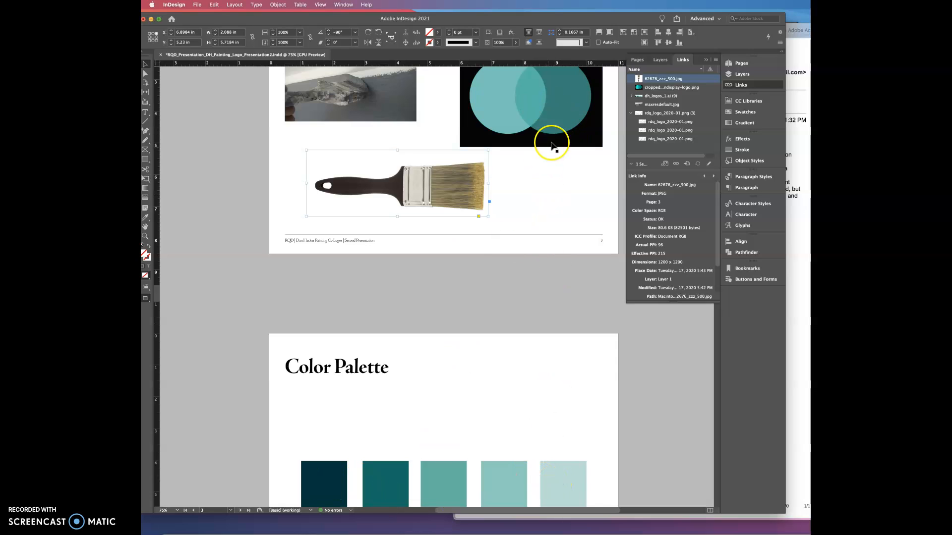
{"action": "left_click", "coordinate": [572, 118]}
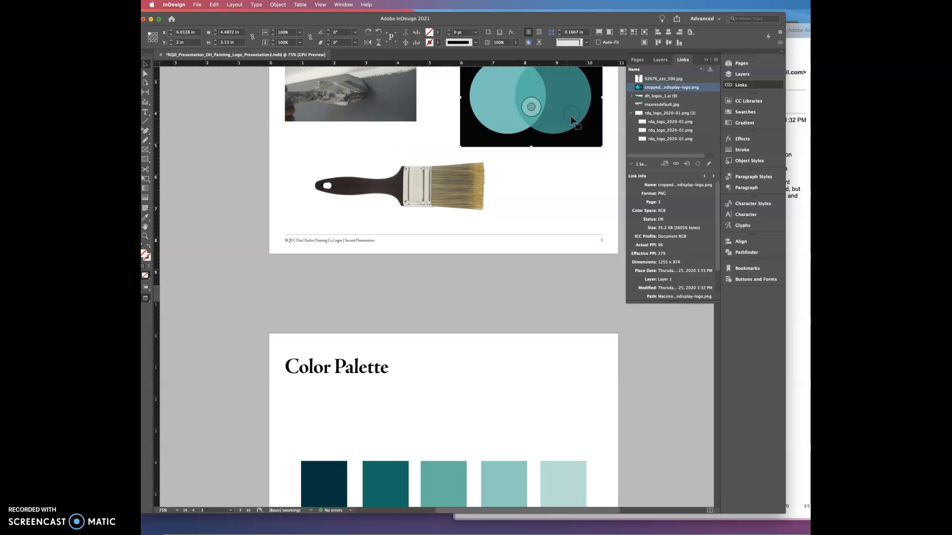
{"action": "left_click", "coordinate": [567, 119]}
{"action": "scroll", "coordinate": [562, 151], "scroll_direction": "up", "scroll_amount": 3}
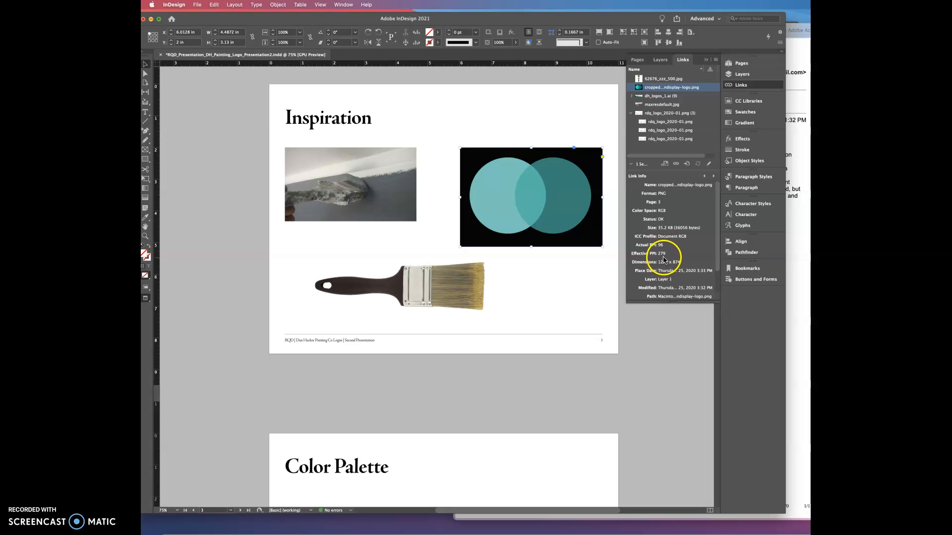
{"action": "left_click", "coordinate": [394, 279]}
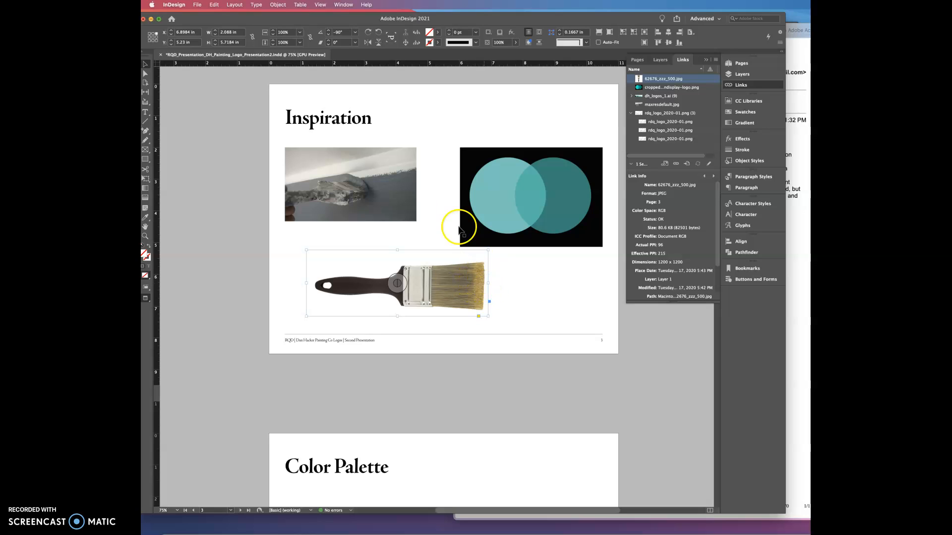
{"action": "left_click", "coordinate": [396, 199]}
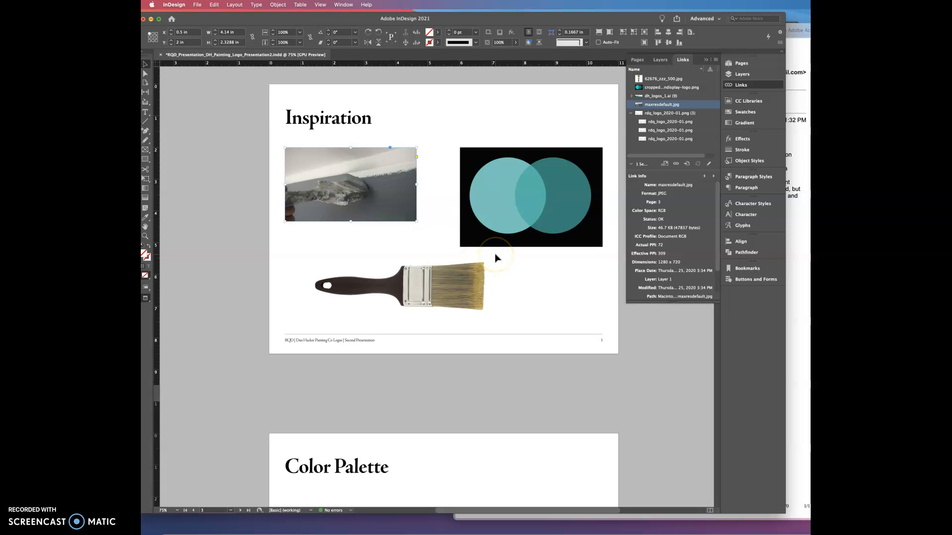
Inspect the link information of the DH logo on the Direction 1 page and view the Direction 2 page
{"action": "scroll", "coordinate": [496, 257], "scroll_direction": "down", "scroll_amount": 1}
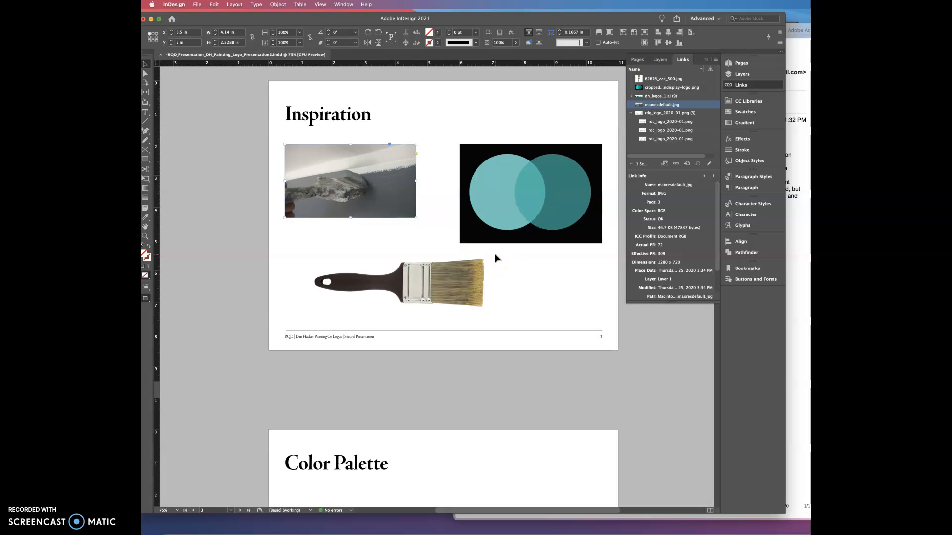
{"action": "scroll", "coordinate": [527, 290], "scroll_direction": "down", "scroll_amount": 12}
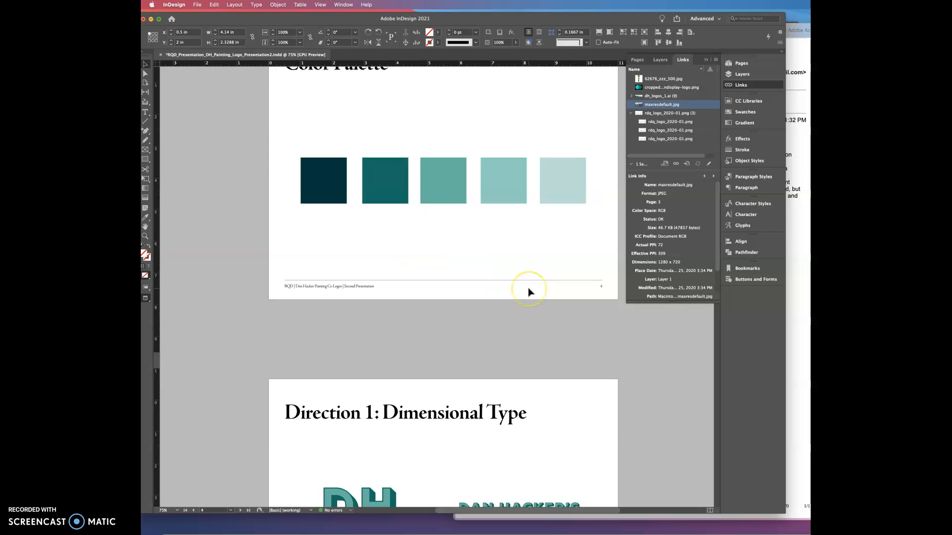
{"action": "left_click", "coordinate": [408, 270]}
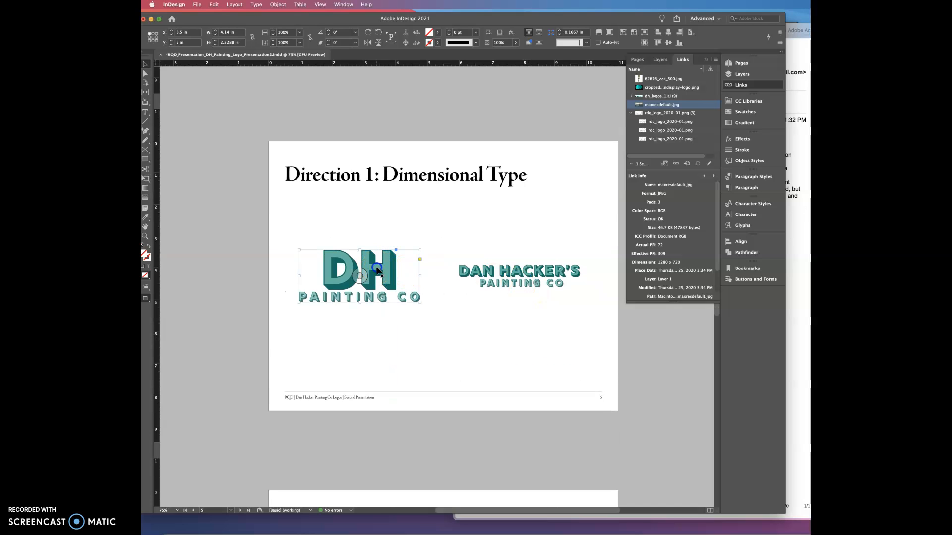
{"action": "left_click", "coordinate": [660, 190]}
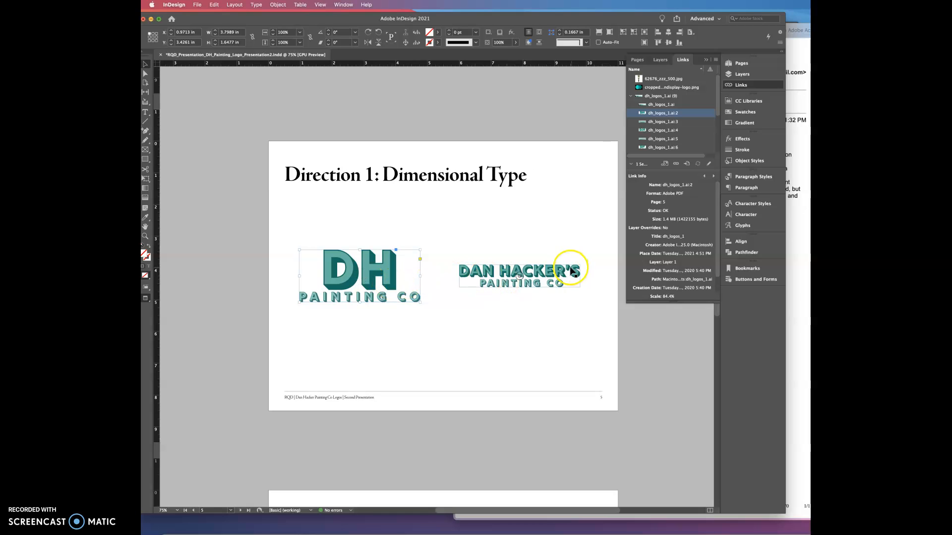
{"action": "scroll", "coordinate": [570, 270], "scroll_direction": "down", "scroll_amount": 10}
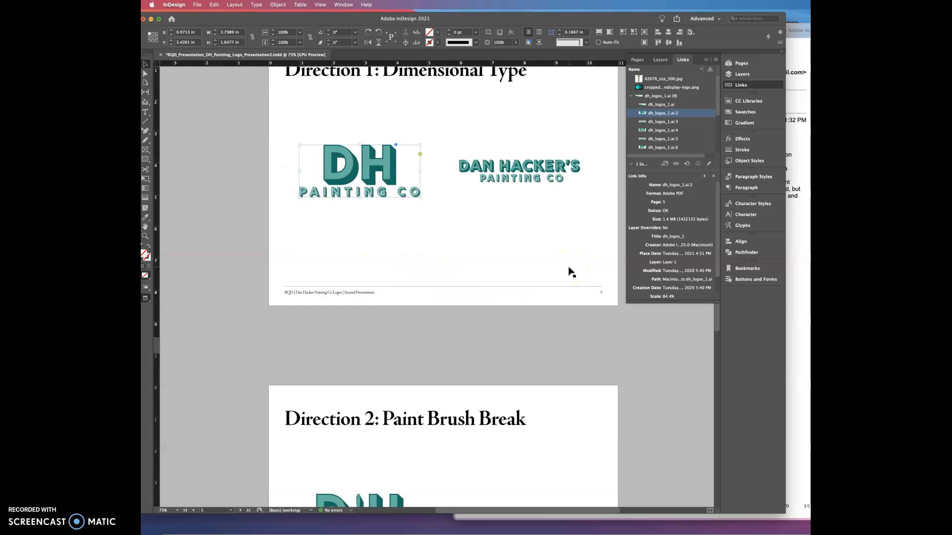
{"action": "scroll", "coordinate": [570, 272], "scroll_direction": "down", "scroll_amount": 5}
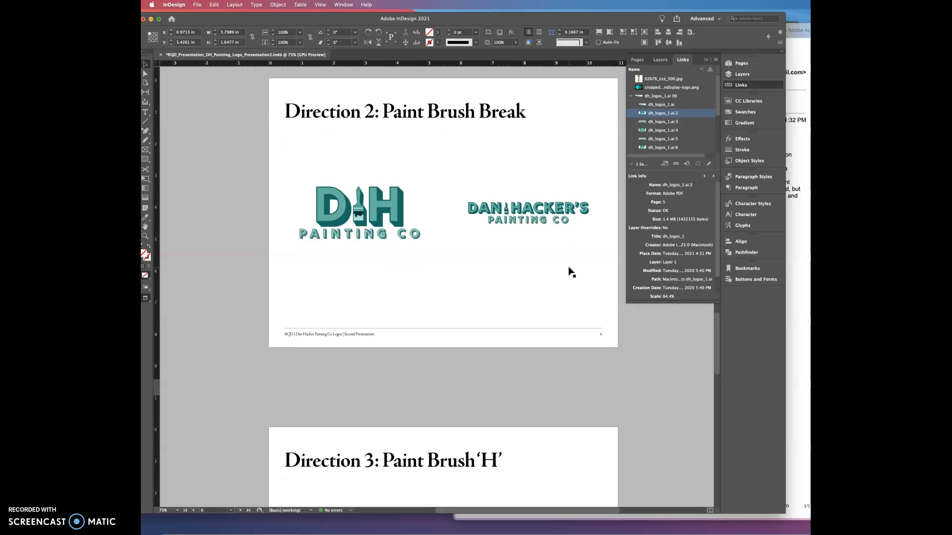
Draw a horizontal line about 10 in long below the logos on the Direction 1 page and set its stroke weight to 0.25 pt
{"action": "scroll", "coordinate": [570, 271], "scroll_direction": "up", "scroll_amount": 15}
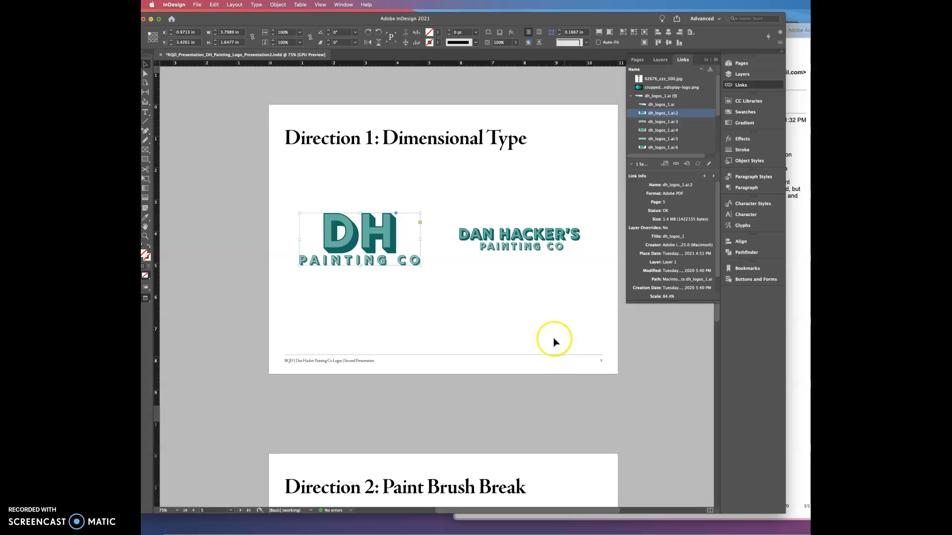
{"action": "left_click", "coordinate": [148, 164]}
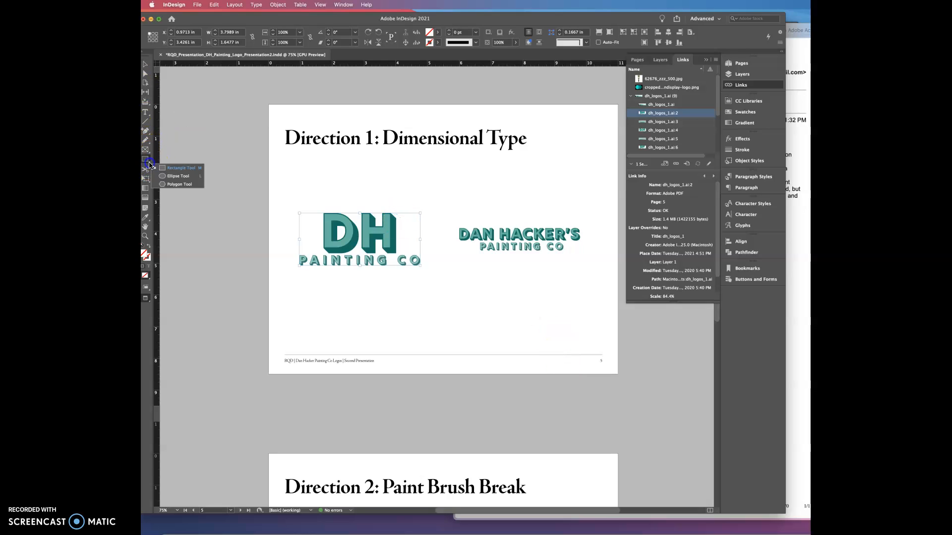
{"action": "left_click", "coordinate": [147, 123]}
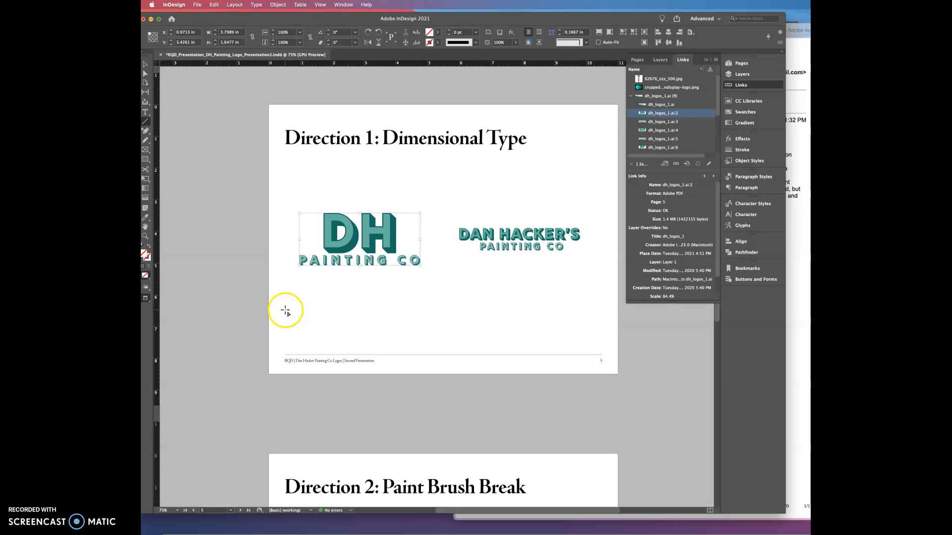
{"action": "mouse_move", "coordinate": [280, 315]}
{"action": "left_mouse_down"}
{"action": "mouse_move", "coordinate": [609, 314]}
{"action": "mouse_move", "coordinate": [589, 312]}
{"action": "mouse_move", "coordinate": [597, 312]}
{"action": "left_mouse_up"}
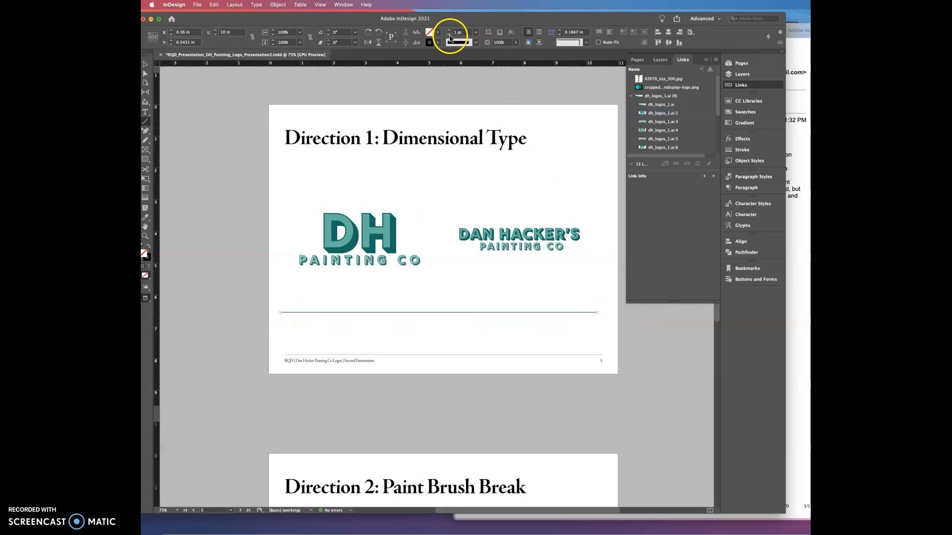
{"action": "left_click", "coordinate": [475, 33]}
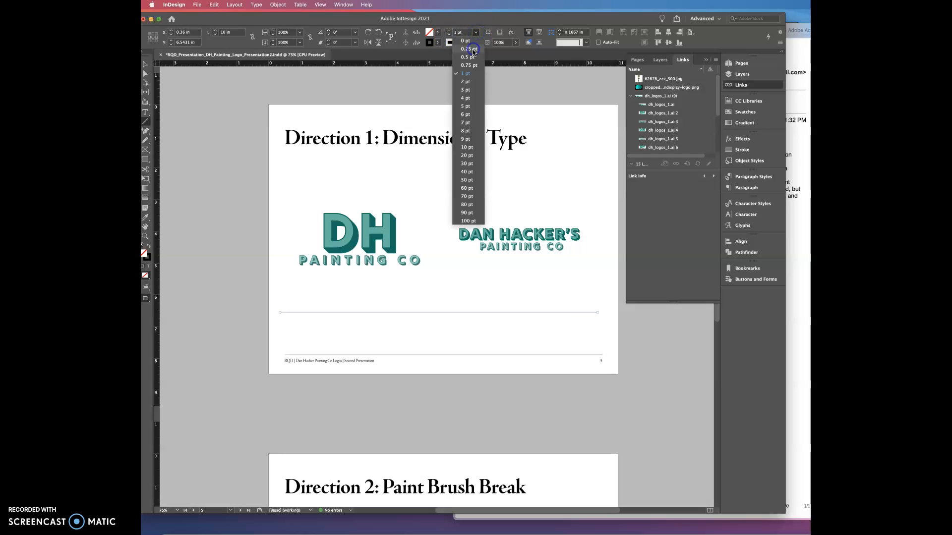
{"action": "left_click", "coordinate": [466, 22]}
{"action": "key", "text": "v"}
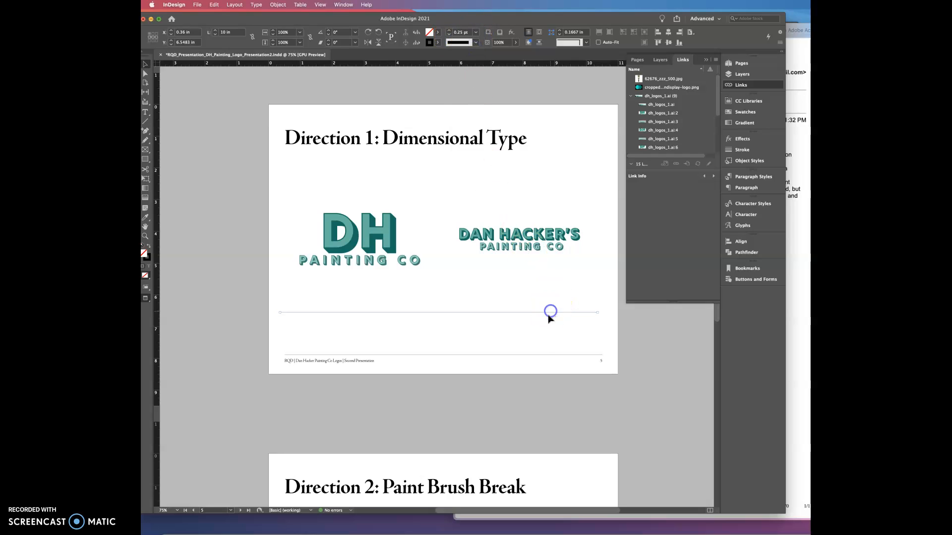
{"action": "left_click", "coordinate": [542, 343]}
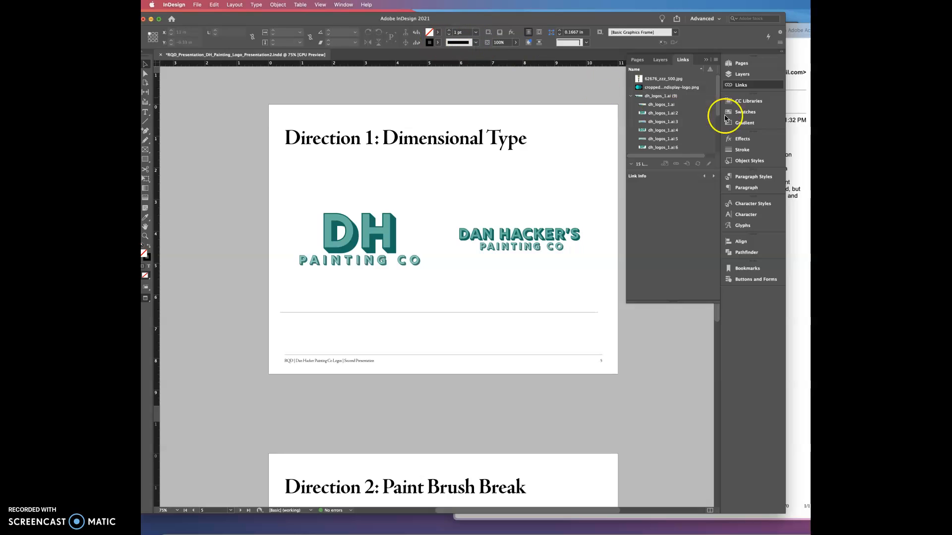
Show the stroke options for the drawn line, delete the line from the Direction 1 page and go on to Direction 2
{"action": "left_click", "coordinate": [742, 149]}
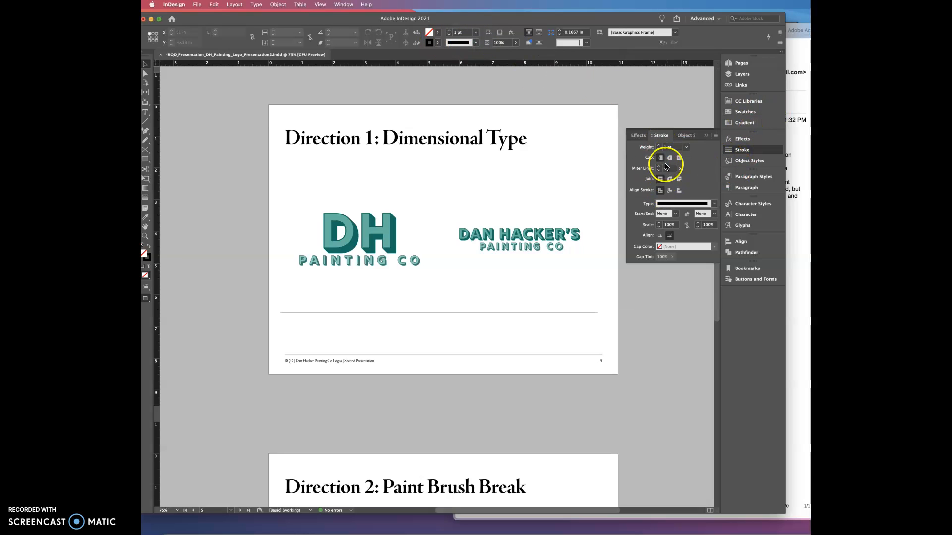
{"action": "left_click", "coordinate": [512, 312]}
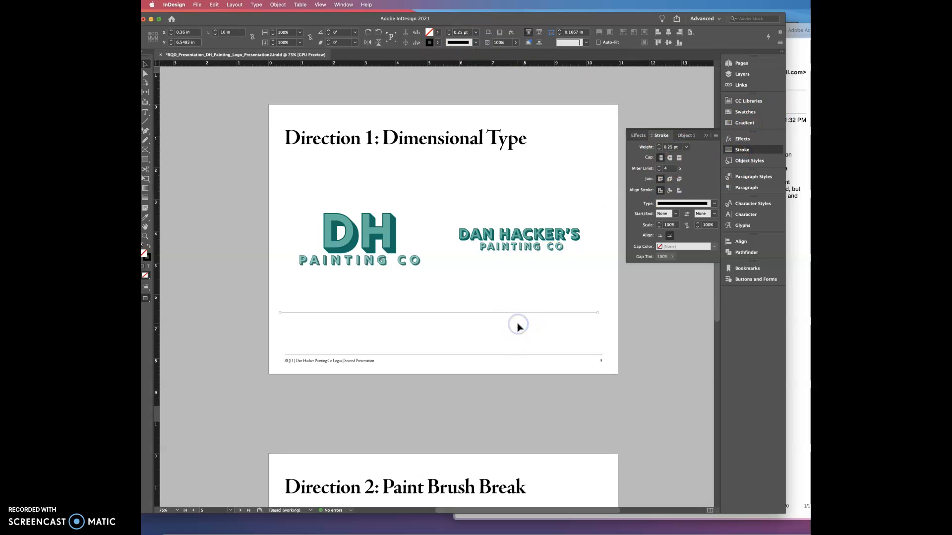
{"action": "left_click", "coordinate": [518, 327]}
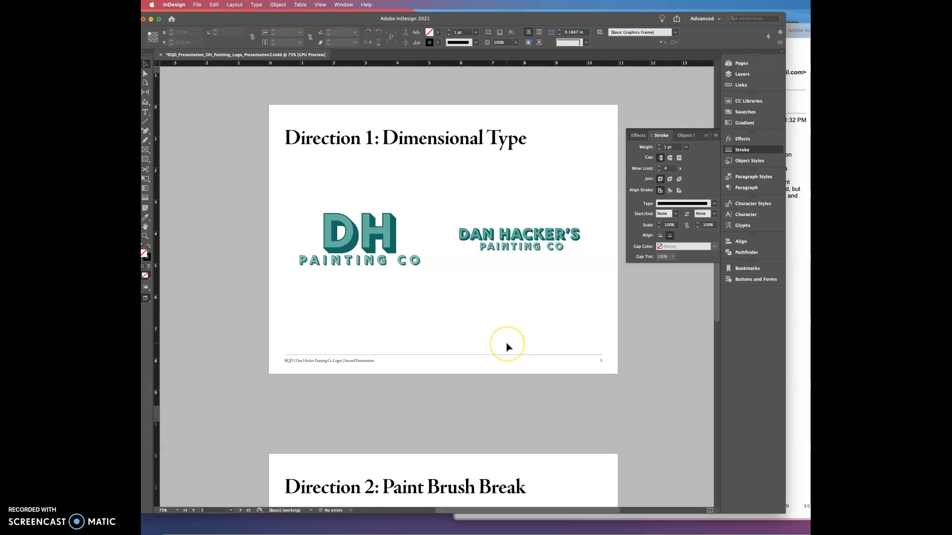
{"action": "scroll", "coordinate": [507, 346], "scroll_direction": "down", "scroll_amount": 10}
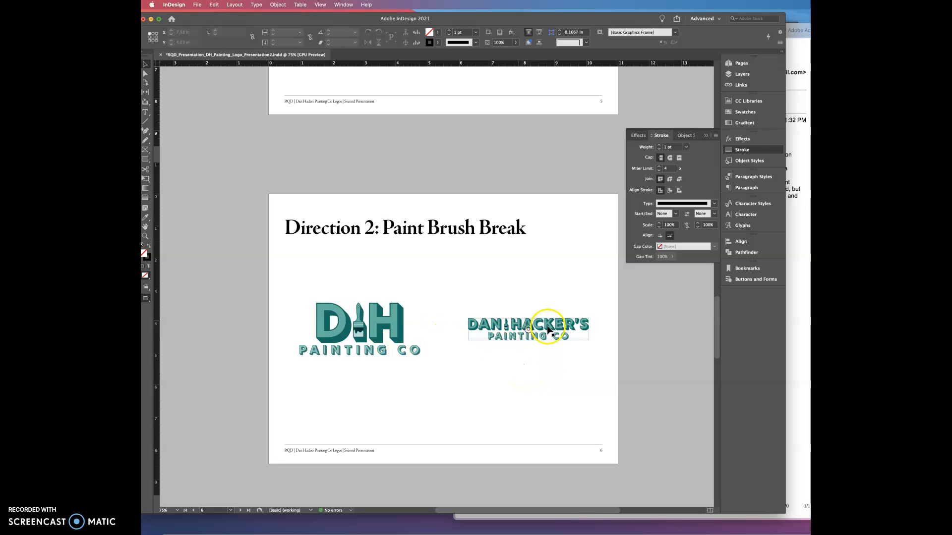
Review the Direction 3, Direction 4 and Thank you pages, and return to the presentation's first page
{"action": "scroll", "coordinate": [523, 354], "scroll_direction": "down", "scroll_amount": 14}
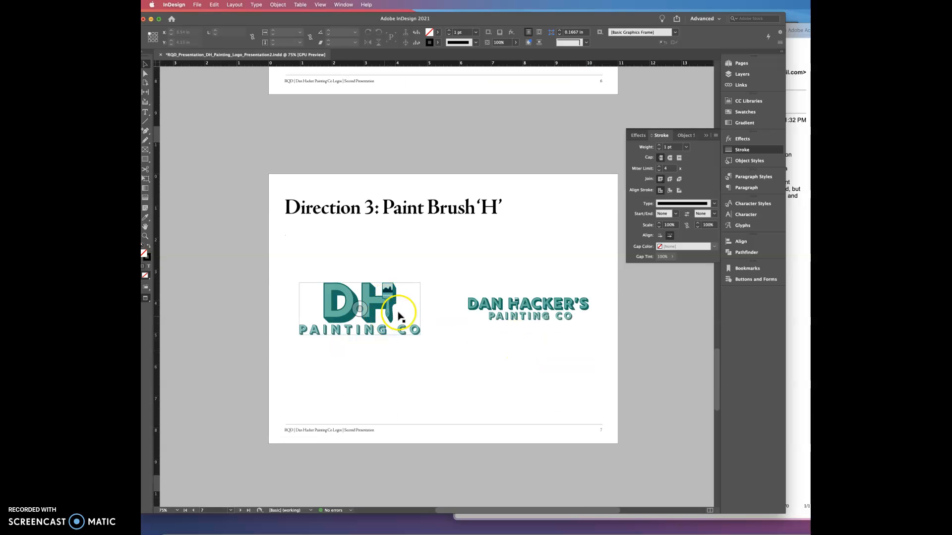
{"action": "scroll", "coordinate": [534, 326], "scroll_direction": "down", "scroll_amount": 14}
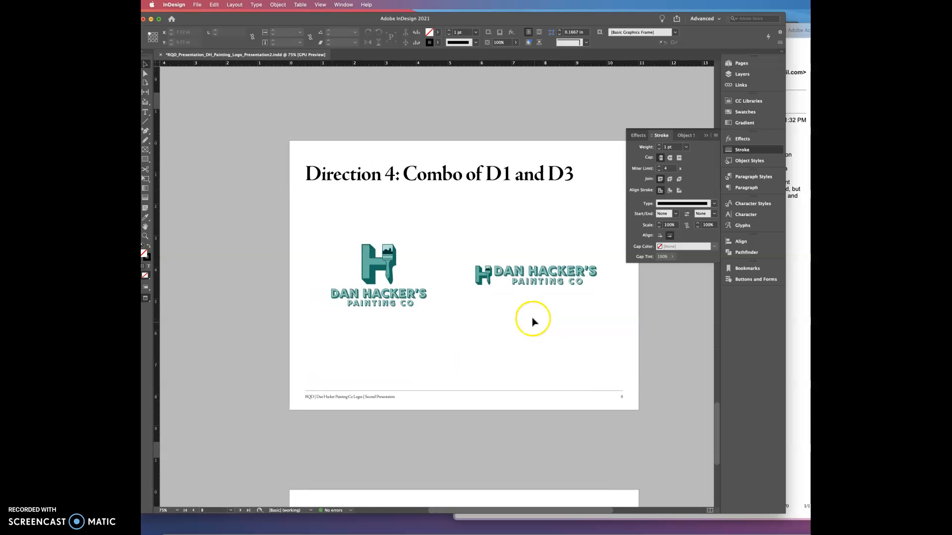
{"action": "scroll", "coordinate": [532, 320], "scroll_direction": "left", "scroll_amount": 2}
{"action": "scroll", "coordinate": [569, 353], "scroll_direction": "right", "scroll_amount": 2}
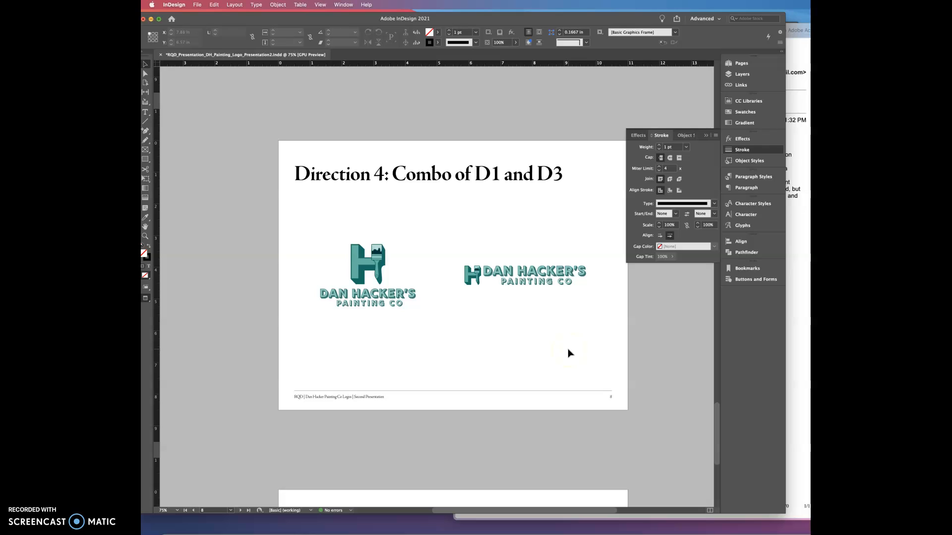
{"action": "scroll", "coordinate": [569, 353], "scroll_direction": "down", "scroll_amount": 1}
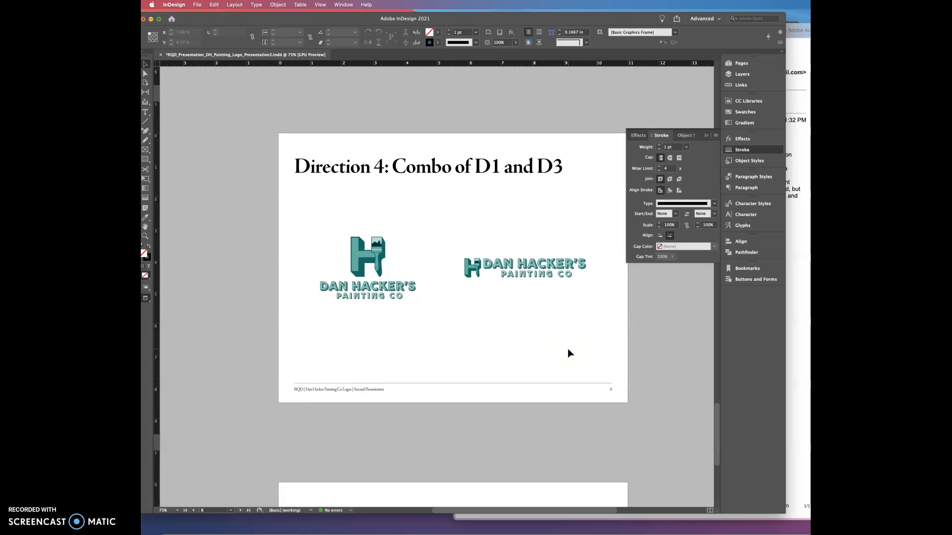
{"action": "scroll", "coordinate": [569, 353], "scroll_direction": "down", "scroll_amount": 3}
{"action": "scroll", "coordinate": [569, 353], "scroll_direction": "up", "scroll_amount": 4}
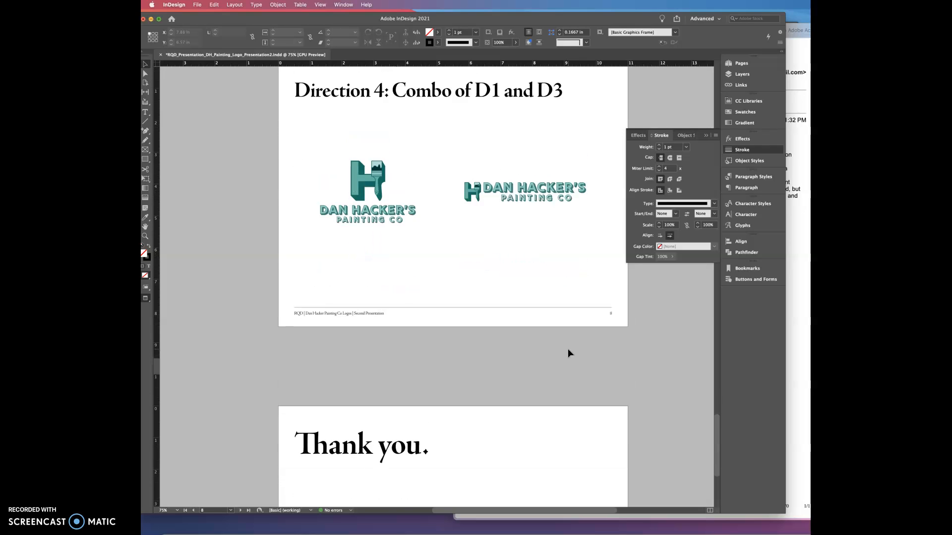
{"action": "scroll", "coordinate": [569, 353], "scroll_direction": "down", "scroll_amount": 5}
{"action": "scroll", "coordinate": [569, 353], "scroll_direction": "up", "scroll_amount": 12}
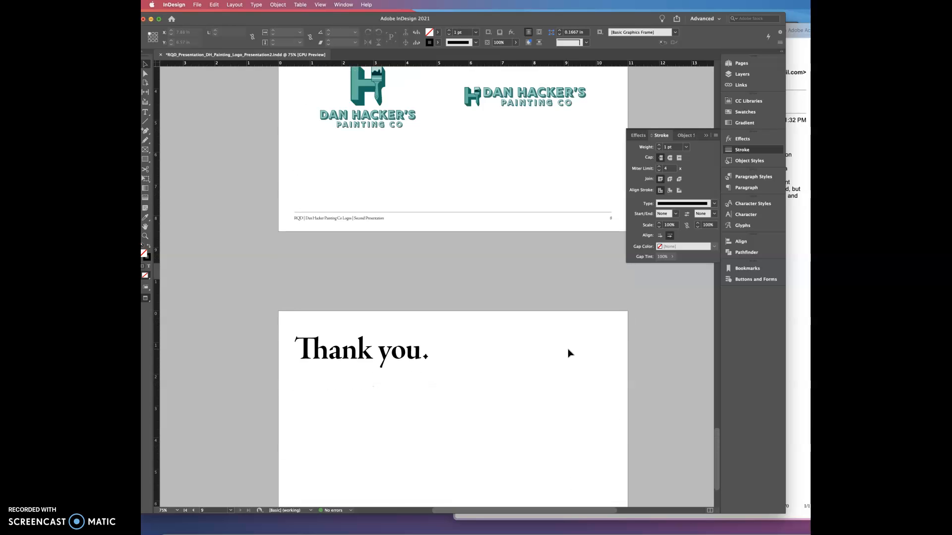
{"action": "scroll", "coordinate": [569, 353], "scroll_direction": "up", "scroll_amount": 20}
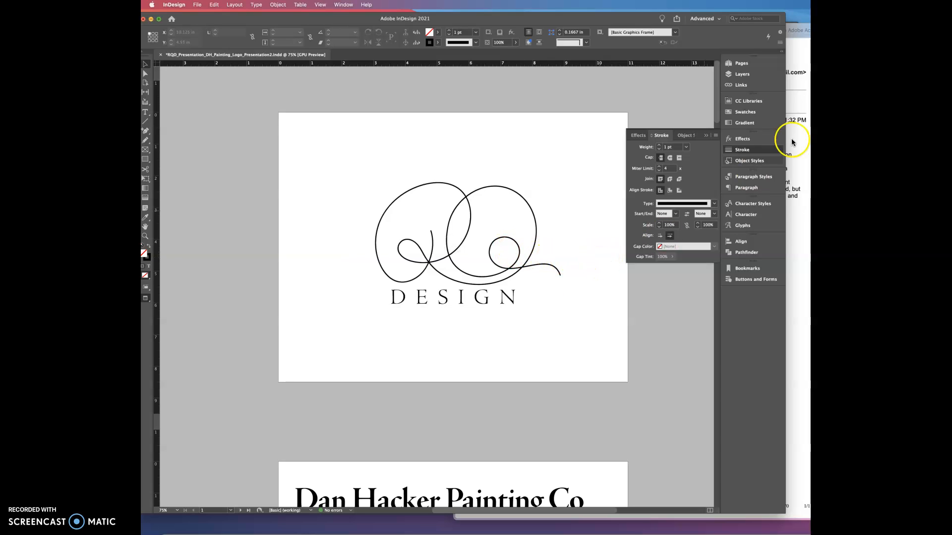
Review the document's linked files with the dh_logos_1.ai and rdq_logo_2020-01.png groups collapsed, and select the design logo on the first page
{"action": "left_click", "coordinate": [740, 85]}
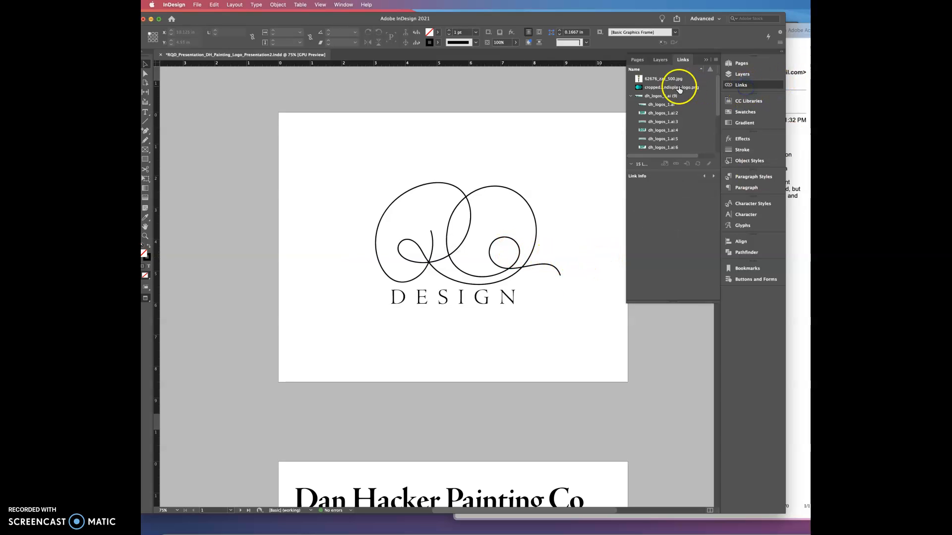
{"action": "left_click", "coordinate": [631, 95]}
{"action": "left_click", "coordinate": [630, 113]}
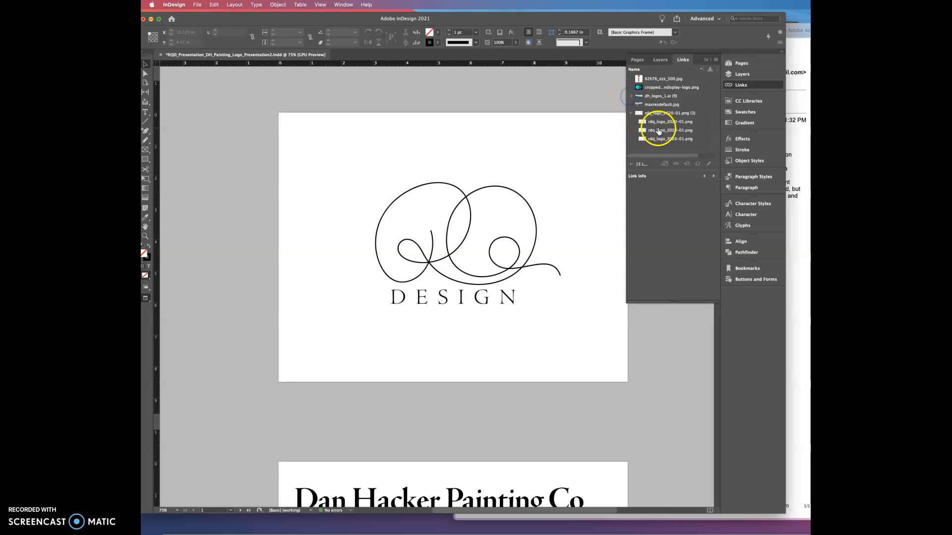
{"action": "left_click", "coordinate": [631, 113]}
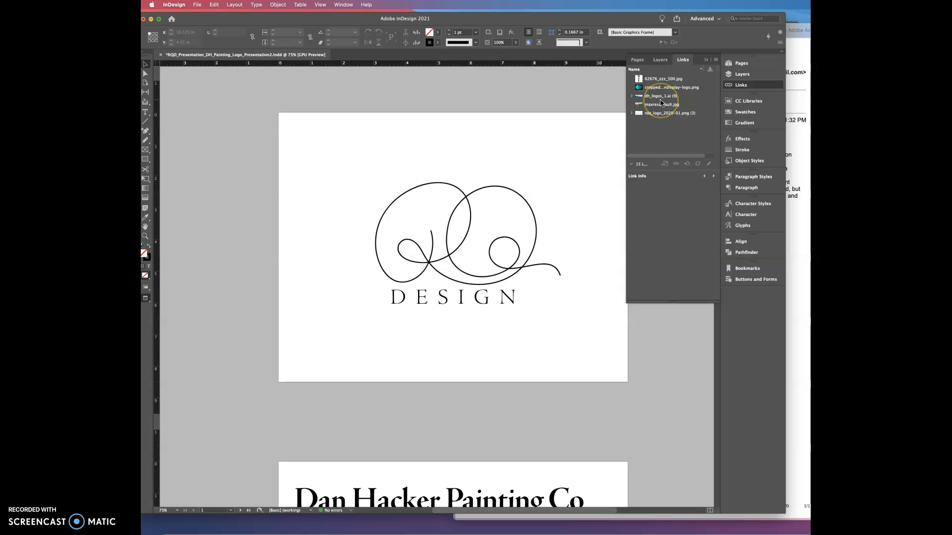
{"action": "left_click", "coordinate": [689, 94]}
{"action": "left_click", "coordinate": [527, 218]}
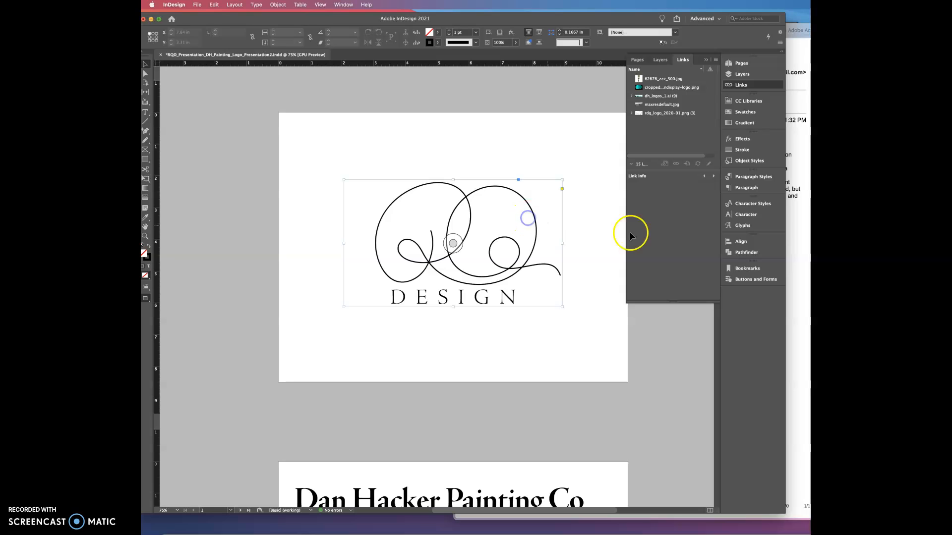